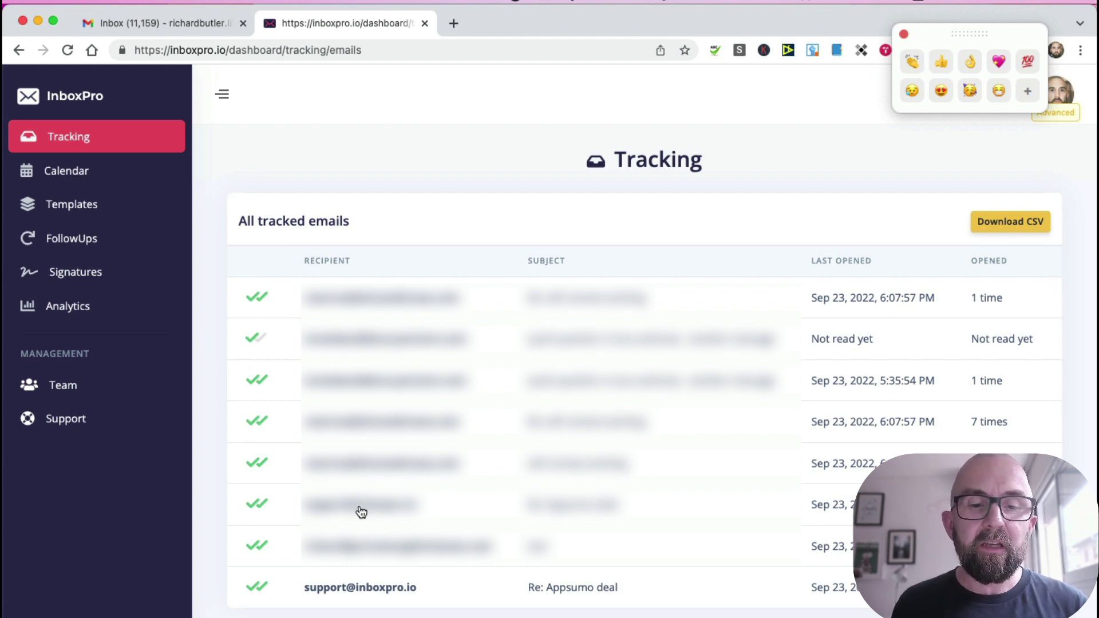
Step: Check the Re: Appsumo deal email's three opens and Links tab, then view the empty Calendar bookings
left_click(361, 511)
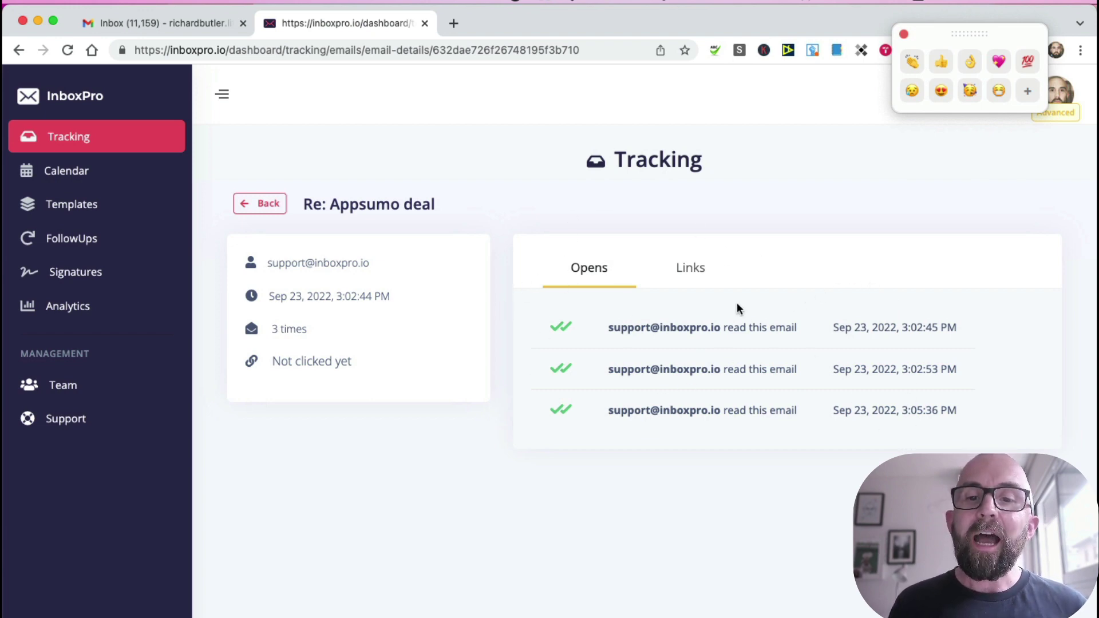
left_click(696, 278)
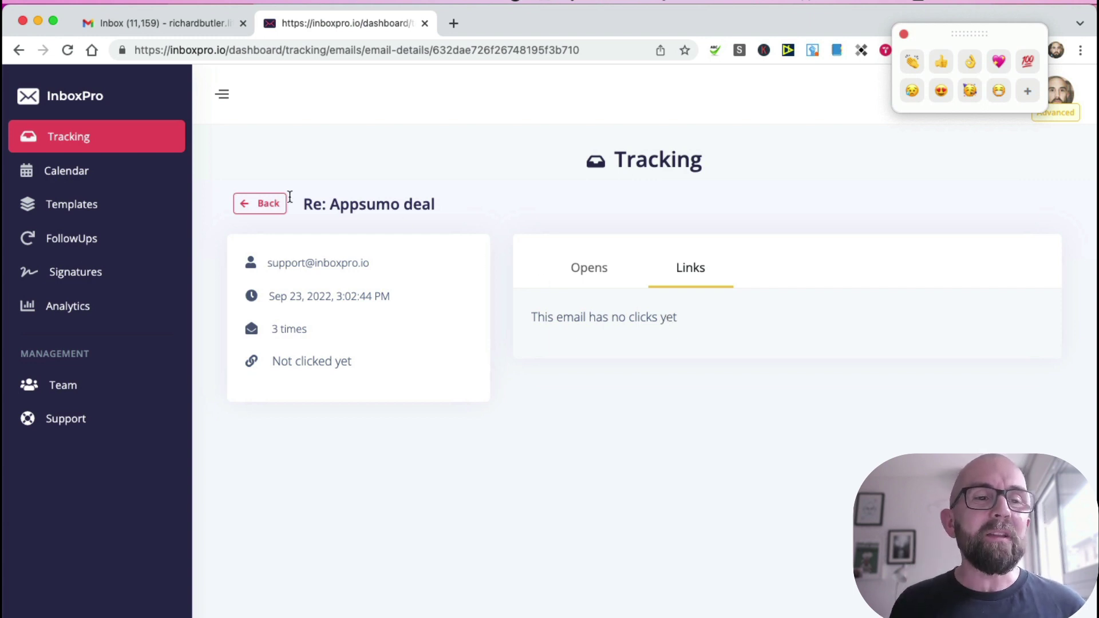
left_click(68, 170)
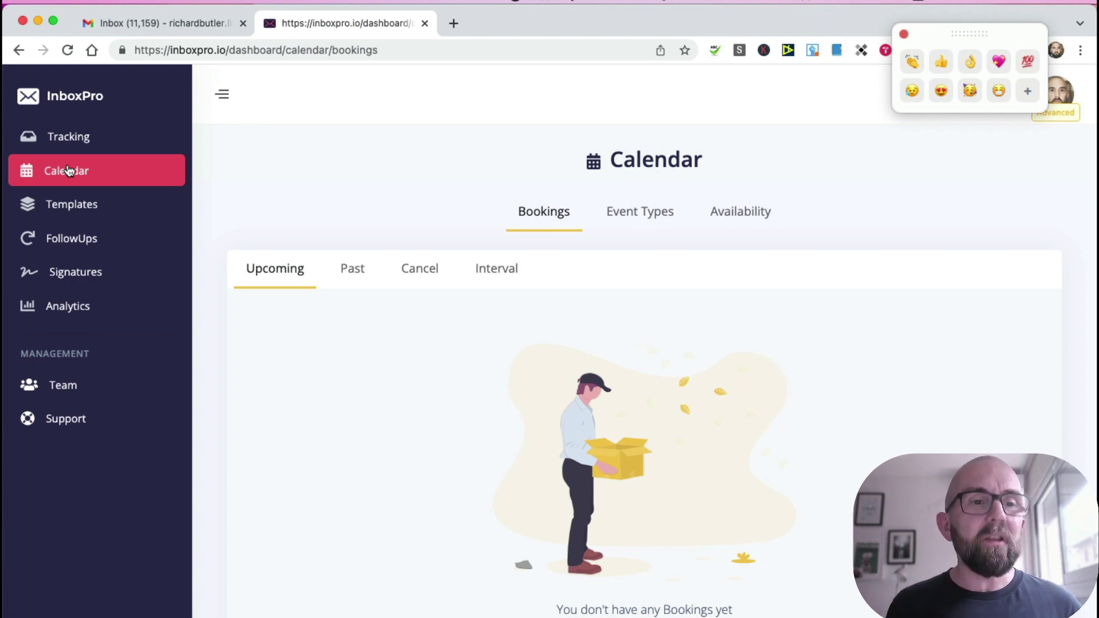
Step: Start a new email template with the subject 'this is the subject'
left_click(58, 209)
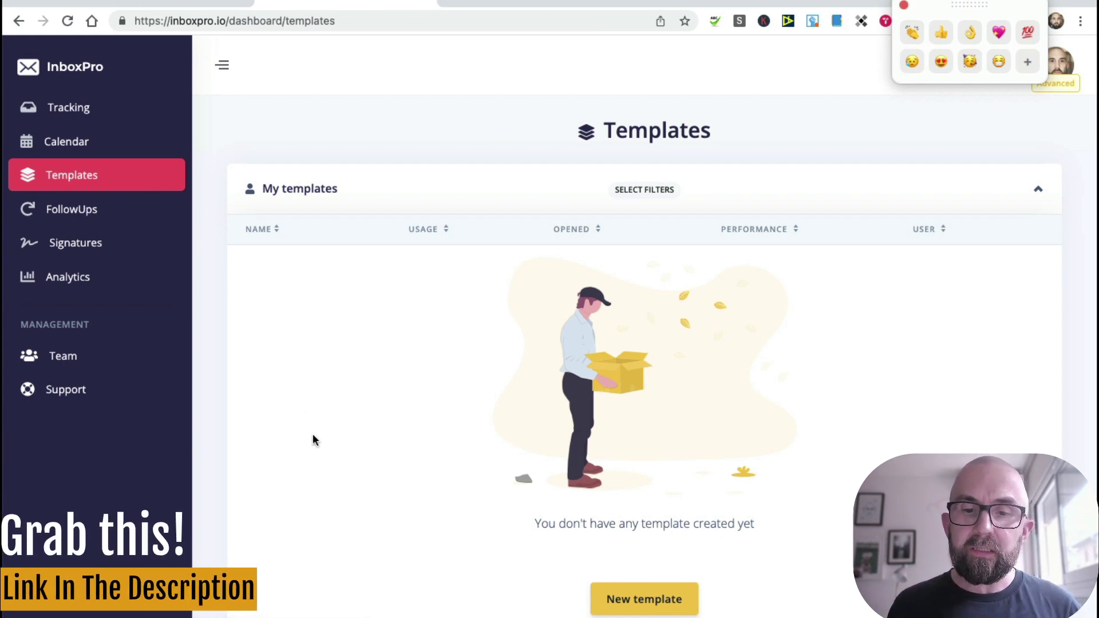
left_click(644, 599)
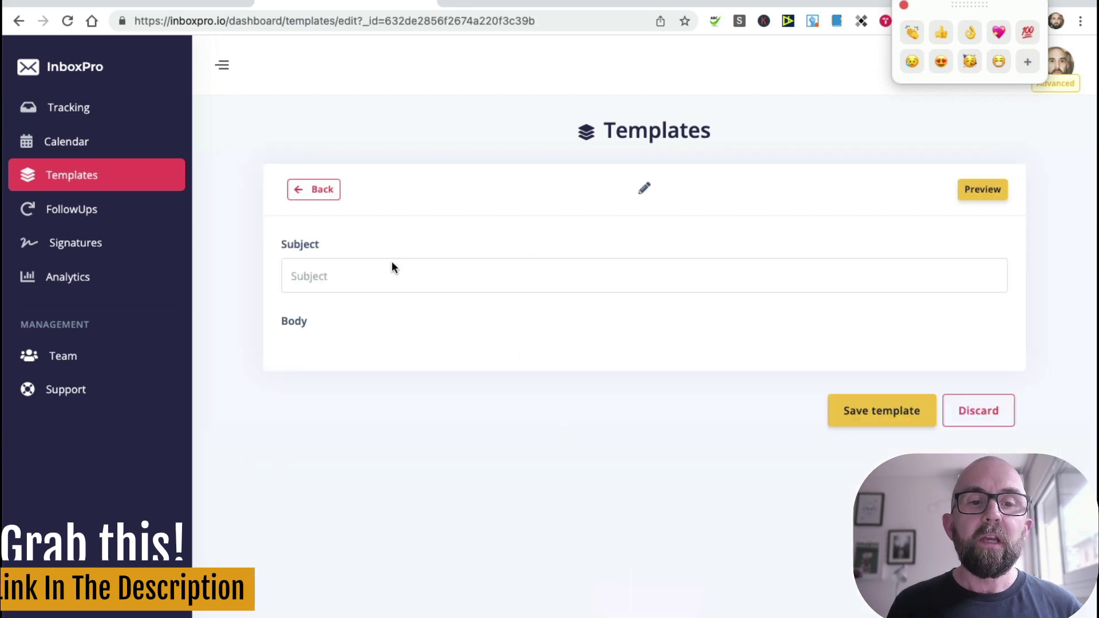
left_click(349, 278)
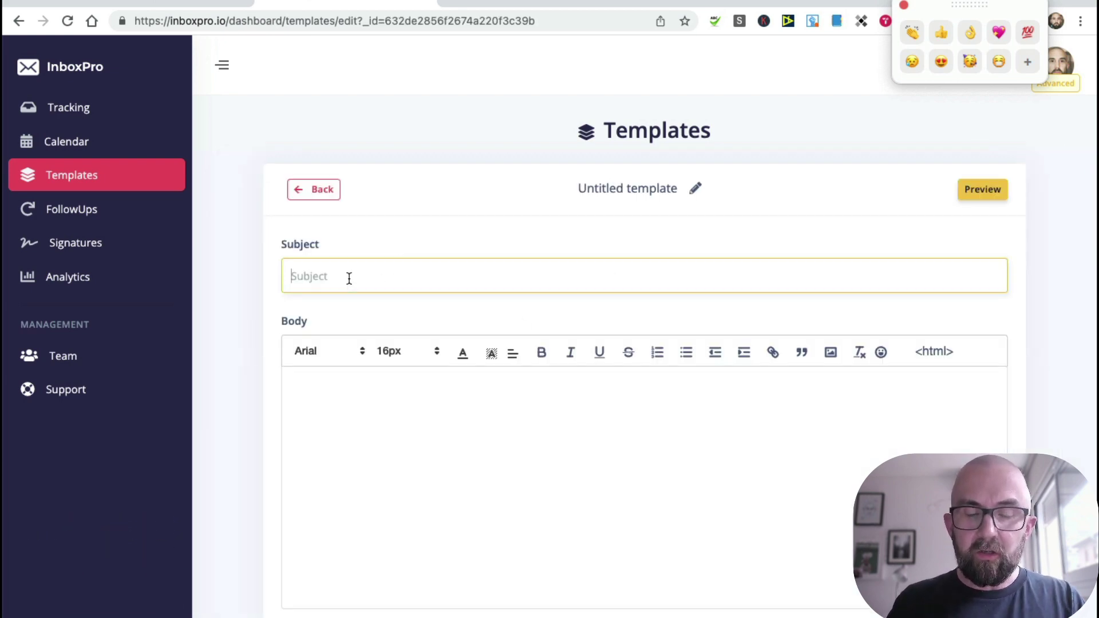
type("this is the sub")
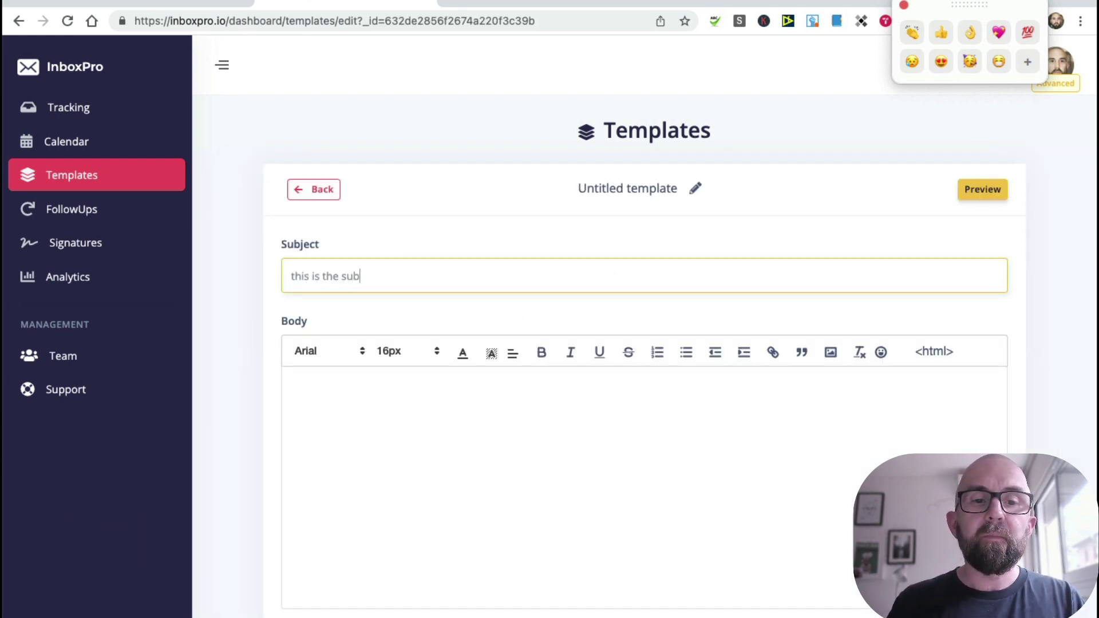
type("ject")
Step: Write the template body 'hey [[Name]]' and save the template
left_click(367, 424)
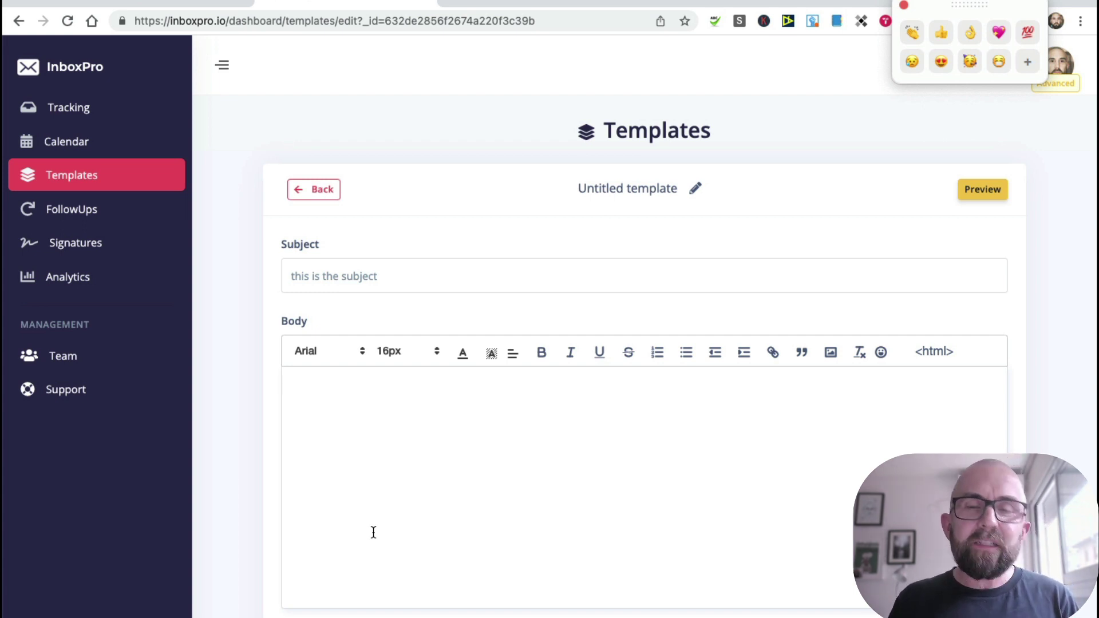
left_click(373, 532)
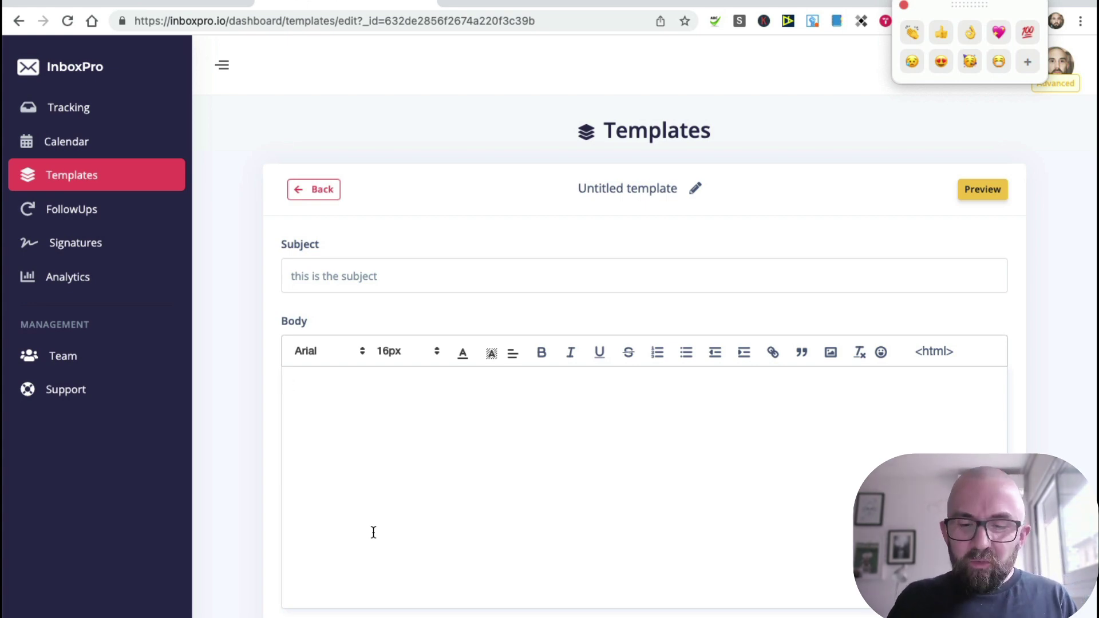
type("hey ")
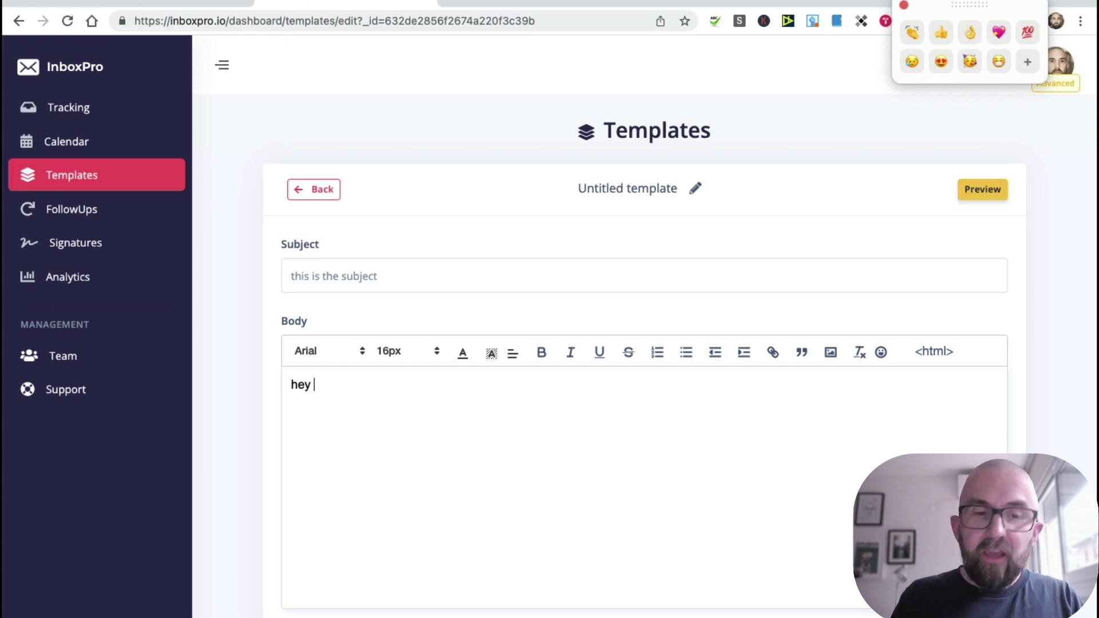
type("[[Name")
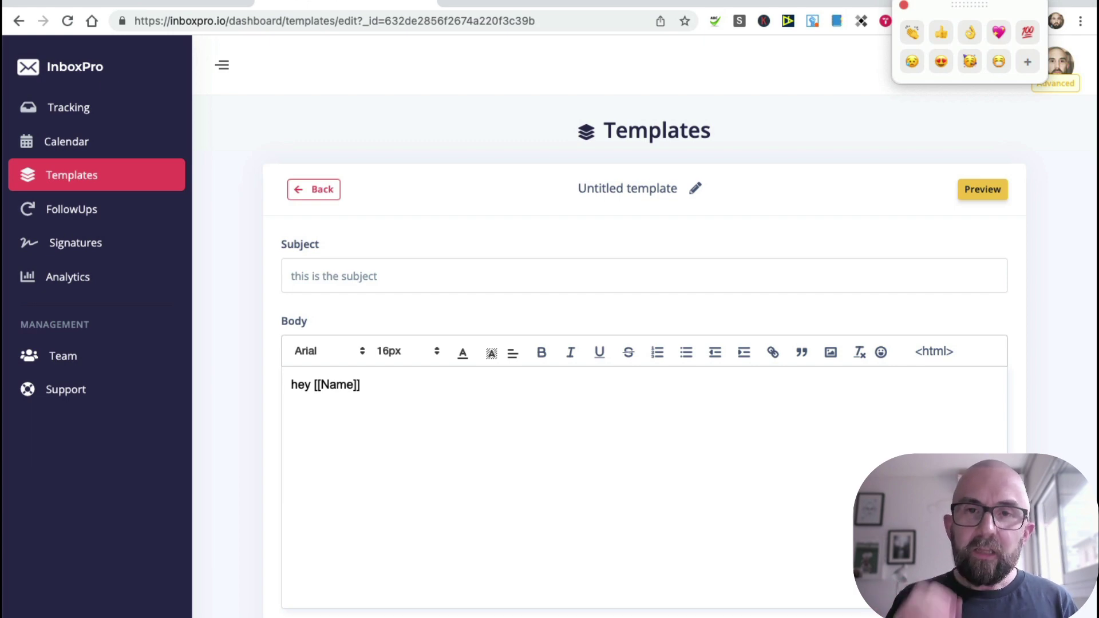
scroll(454, 555, "down", 3)
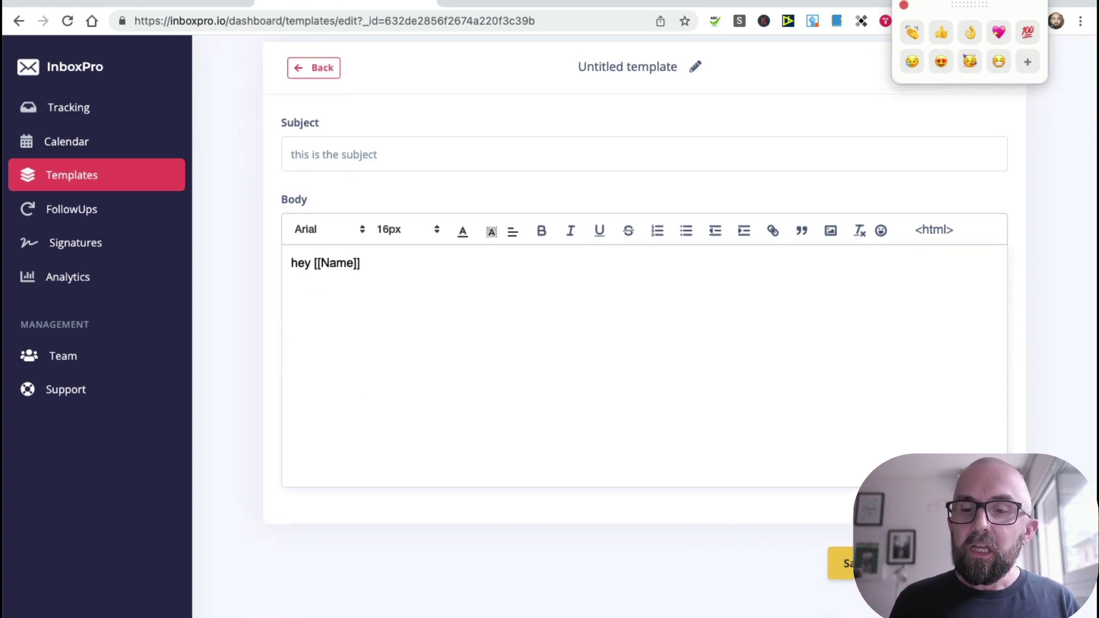
left_click(842, 563)
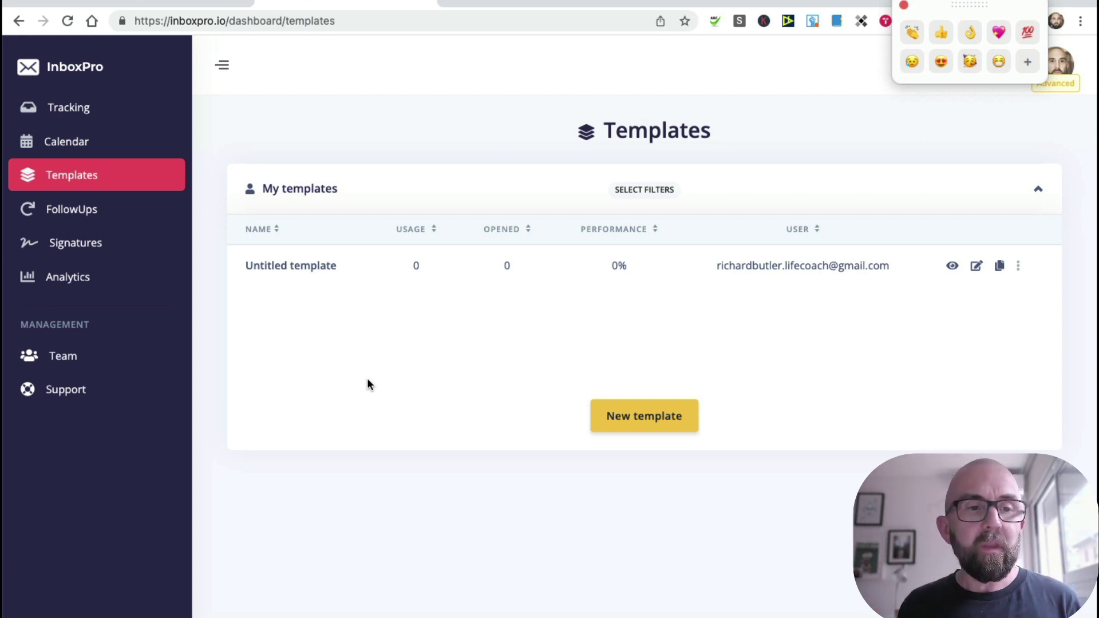
Step: Create a new follow-up sequence, keeping the first email's wait at 1 day
left_click(99, 212)
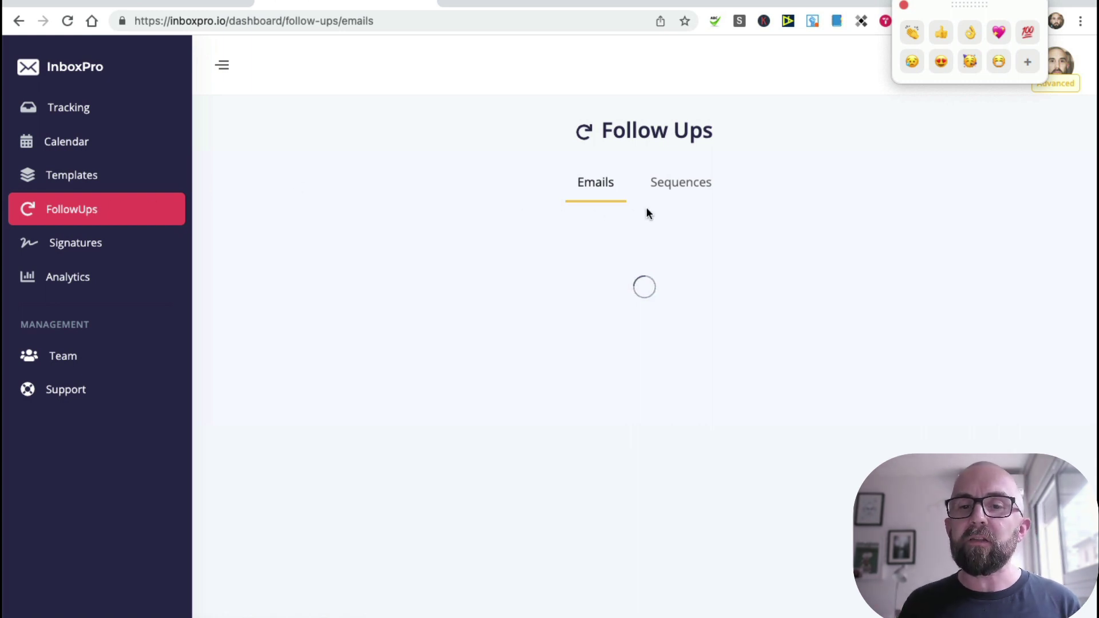
left_click(678, 198)
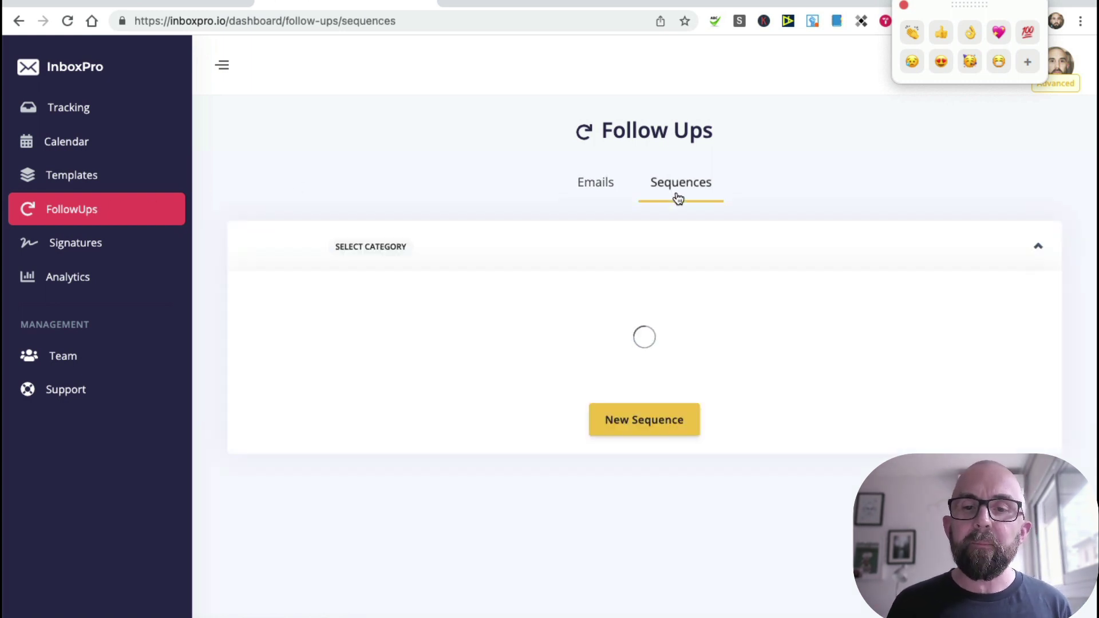
left_click(639, 426)
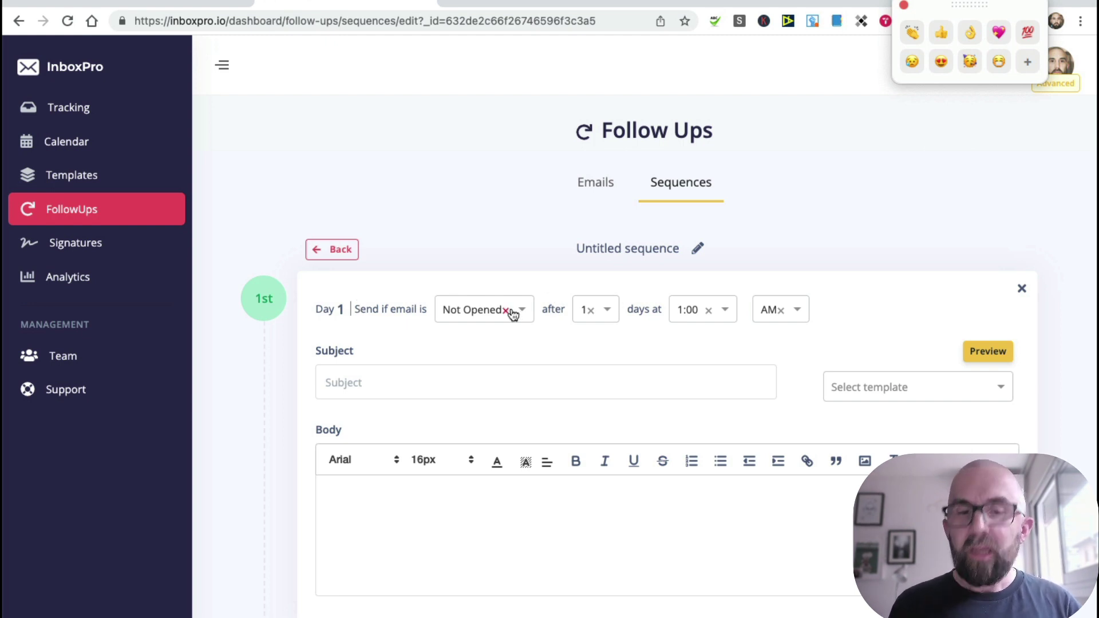
left_click(611, 313)
scroll(604, 422, "down", 10)
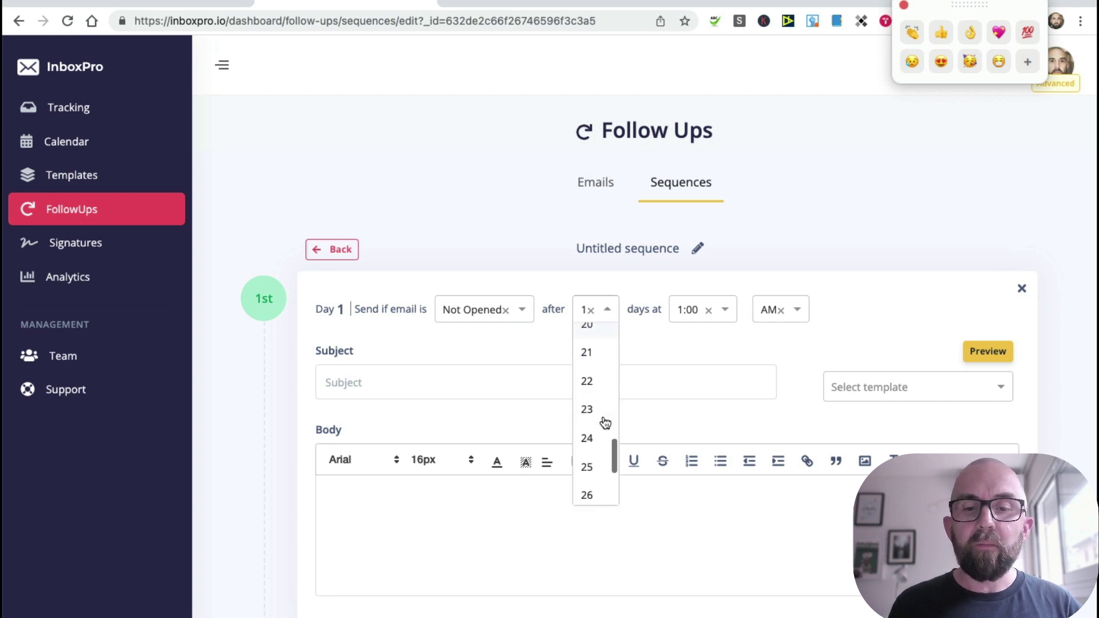
scroll(604, 412, "down", 3)
left_click(709, 349)
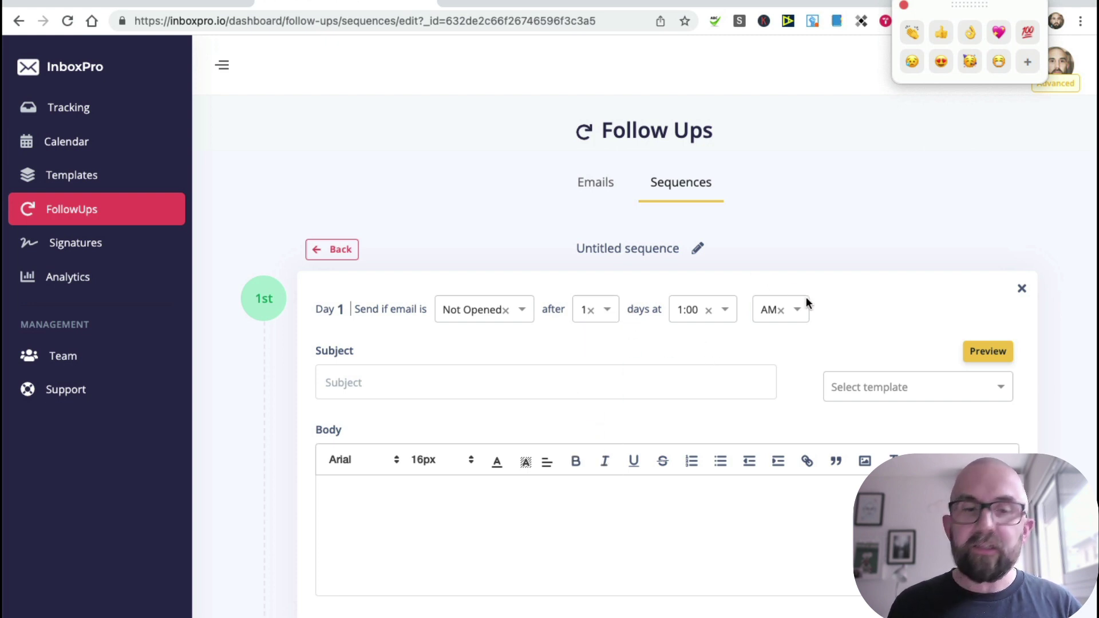
Step: Give the first sequence email the subject 'hello' and a placeholder body
left_click(445, 379)
type("hello")
key("Tab")
left_click(448, 543)
type("adfkja")
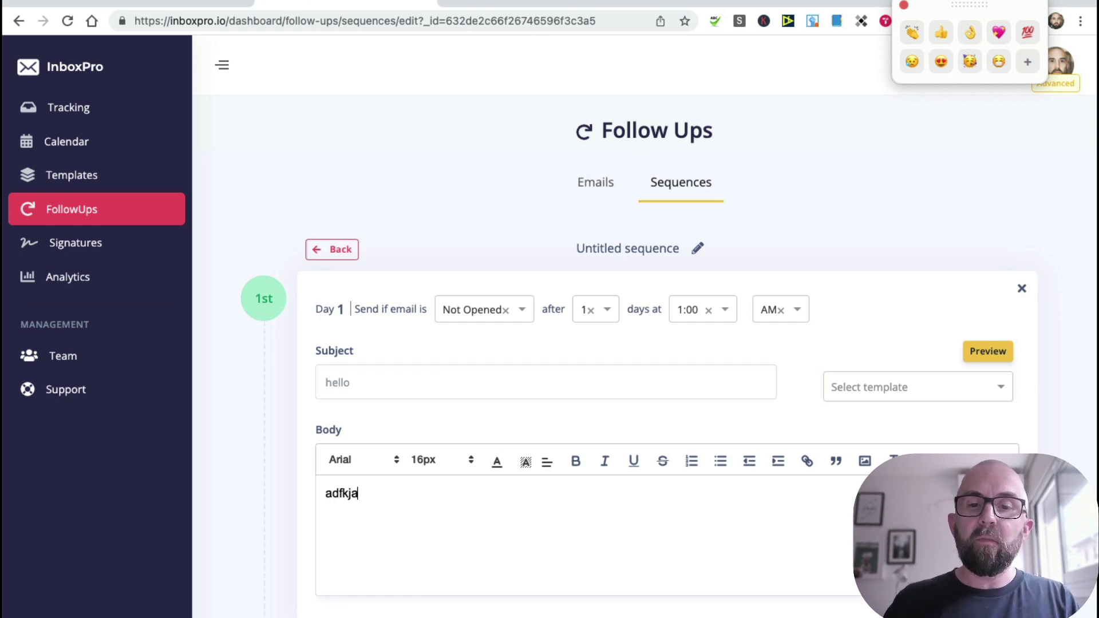
type("sdjklfasdjklf asdlkfj asdflk")
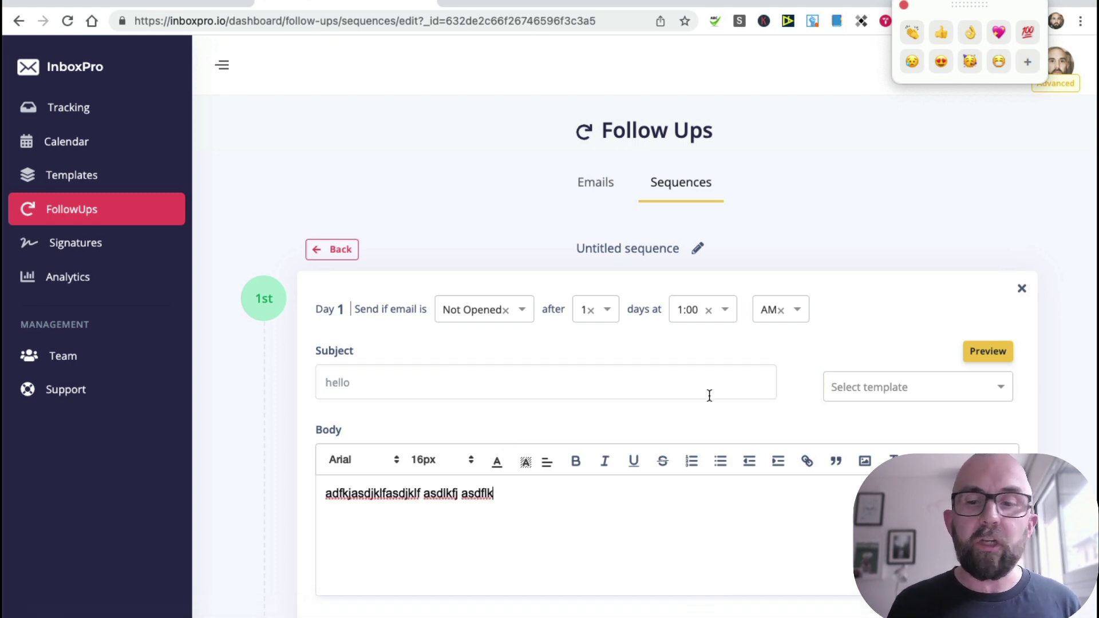
left_click(932, 383)
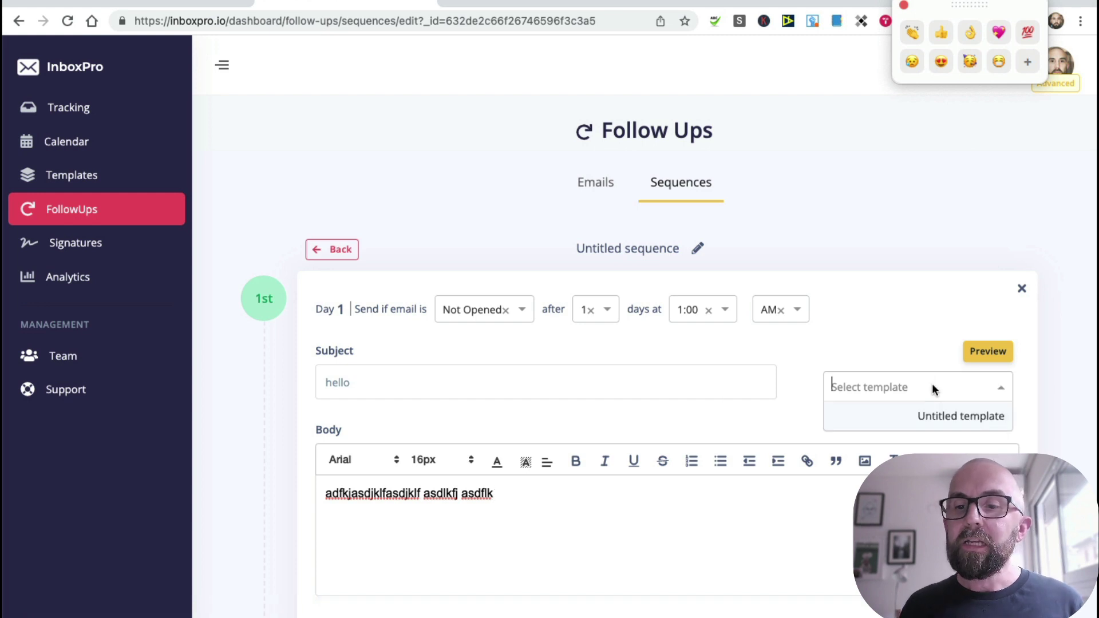
left_click(899, 348)
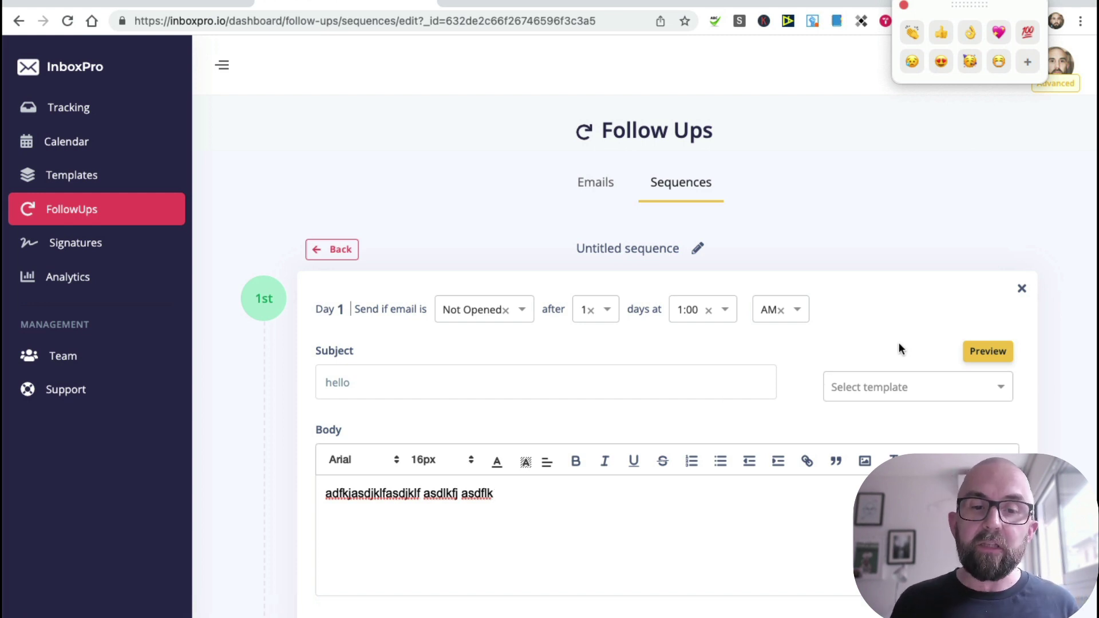
Step: Change the first email's send condition from Not Opened to Not Replied
left_click(508, 313)
left_click(513, 314)
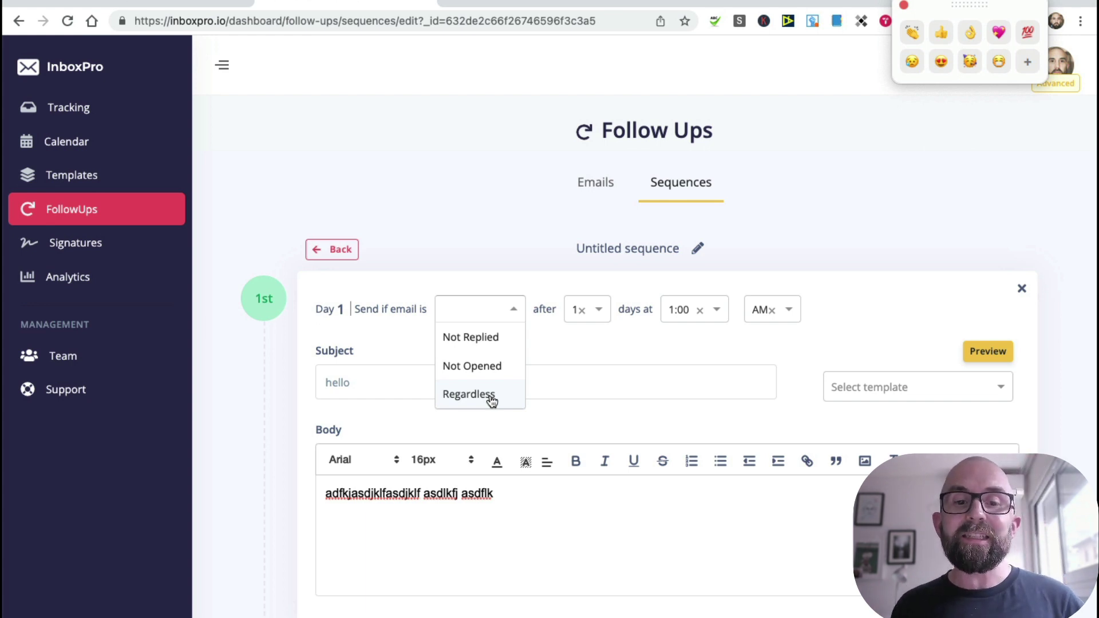
left_click(496, 338)
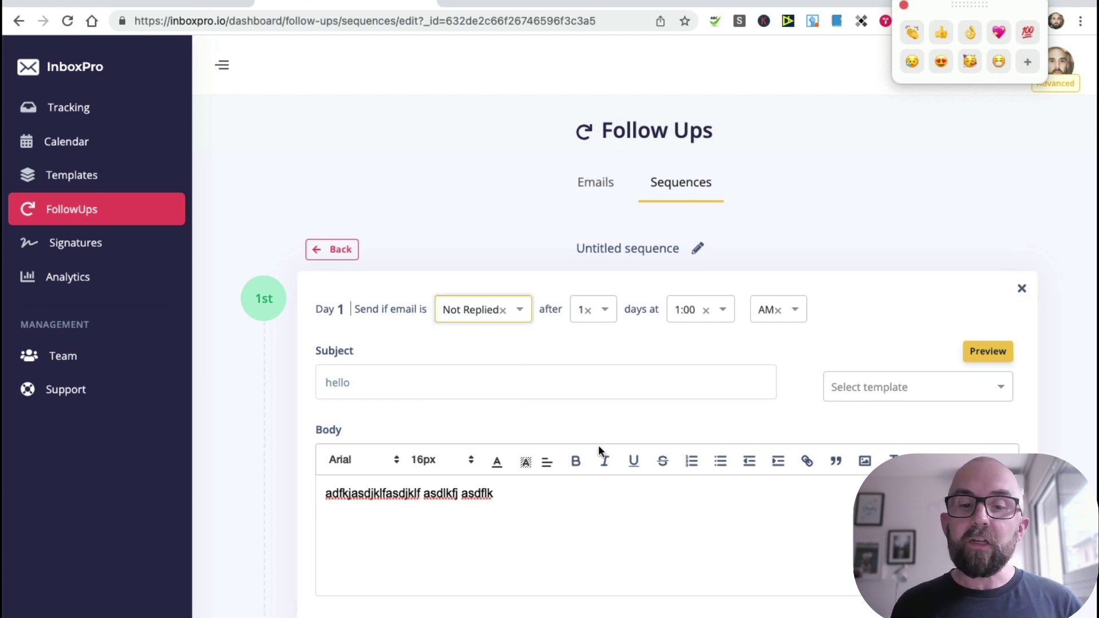
scroll(599, 445, "down", 3)
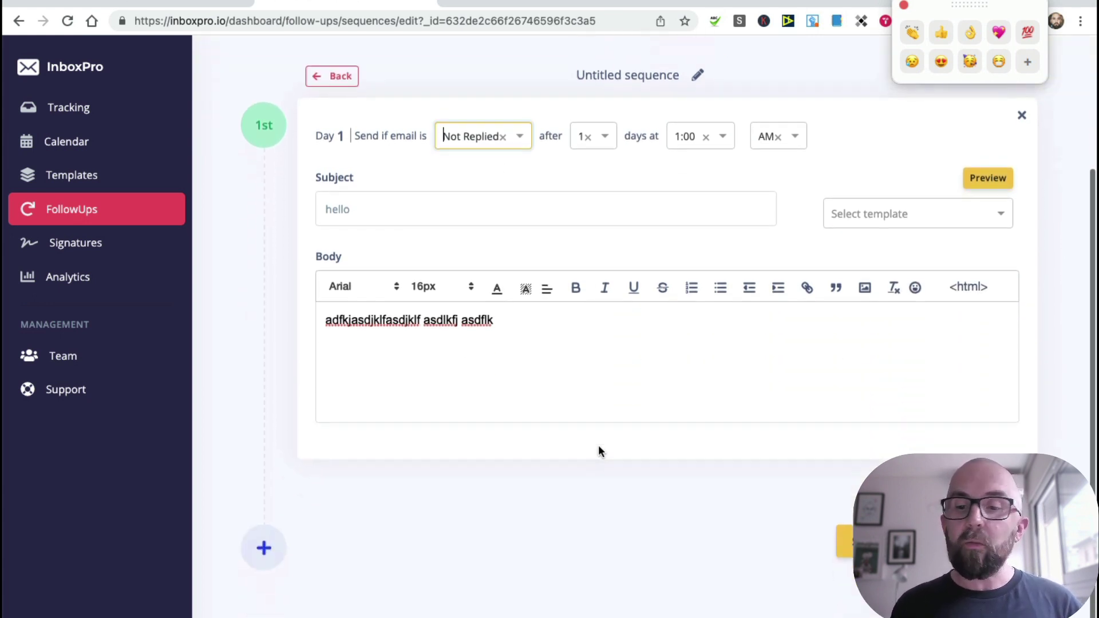
Step: Add a second email sent if Not Opened after 3 days at 02:00 PM
left_click(264, 551)
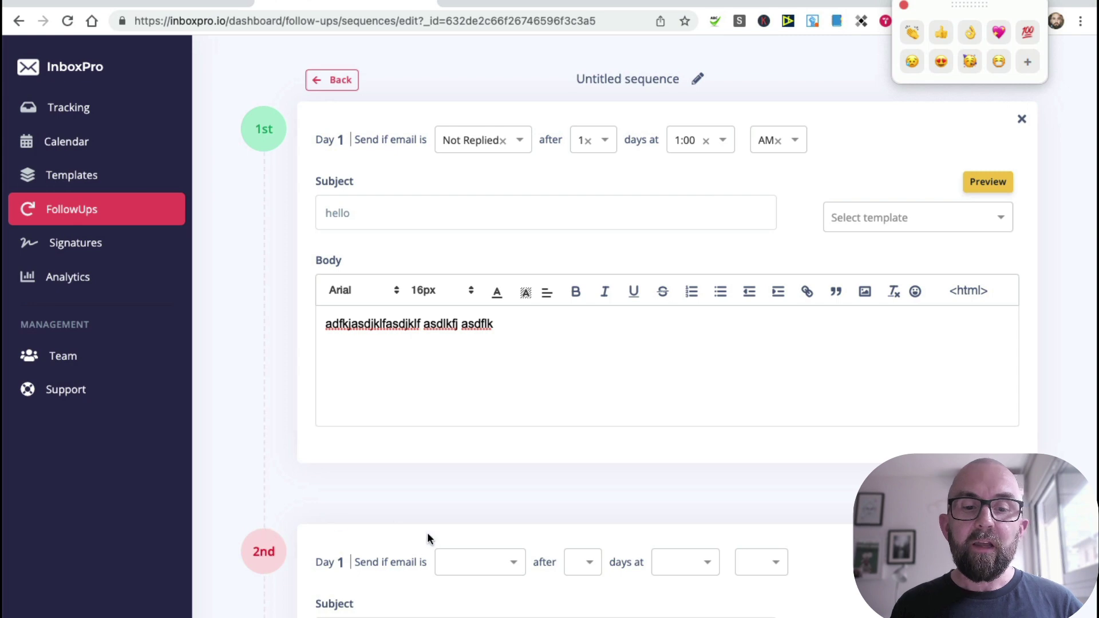
left_click(505, 569)
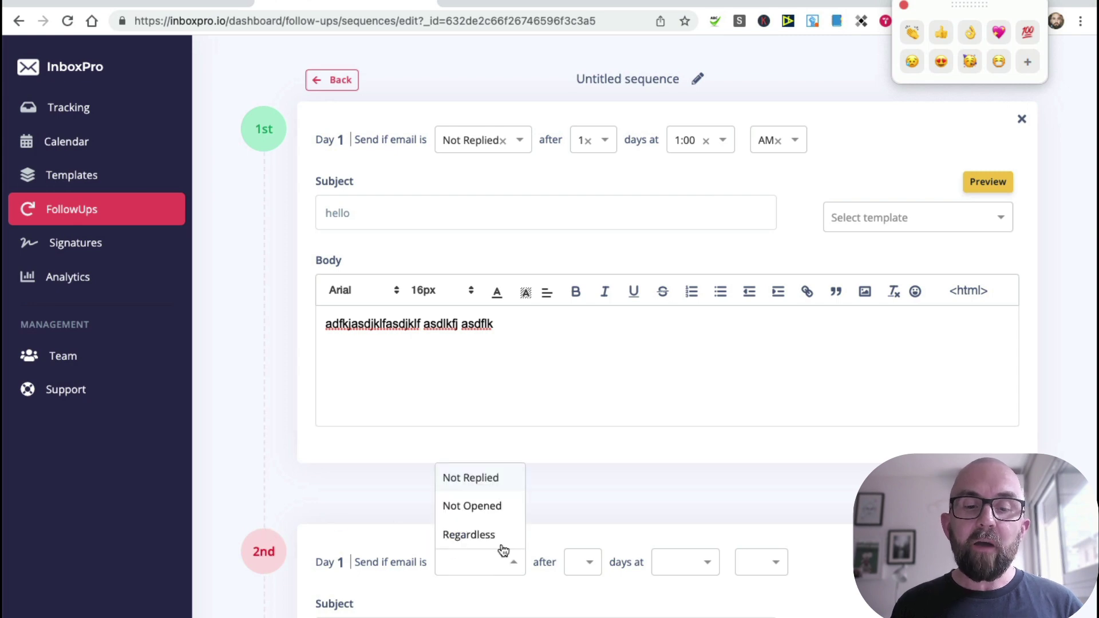
left_click(499, 510)
left_click(607, 562)
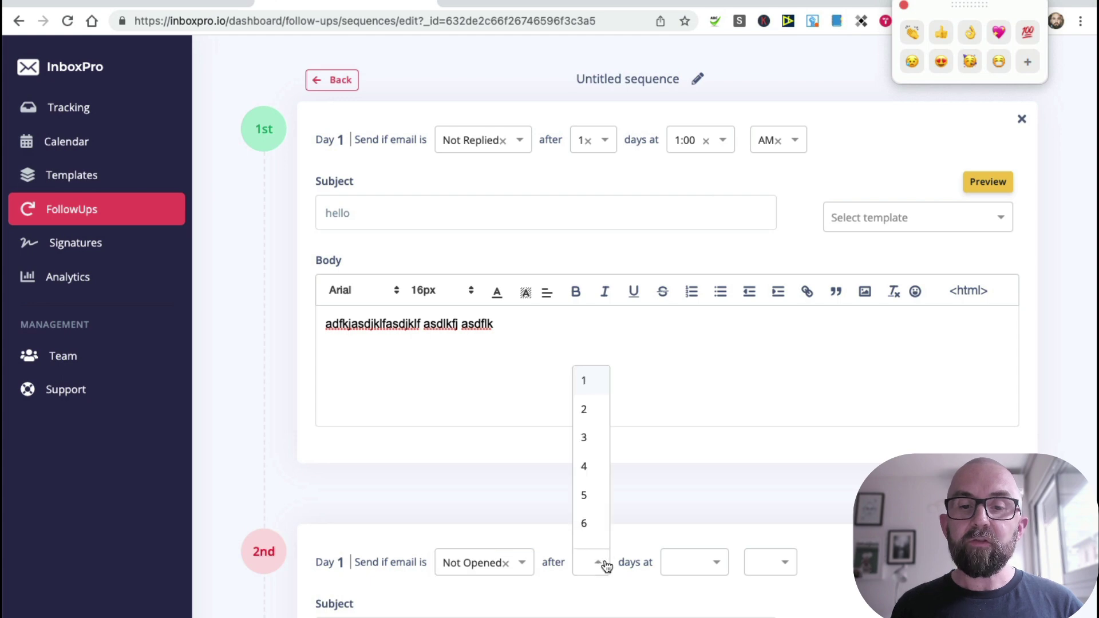
left_click(595, 444)
left_click(717, 557)
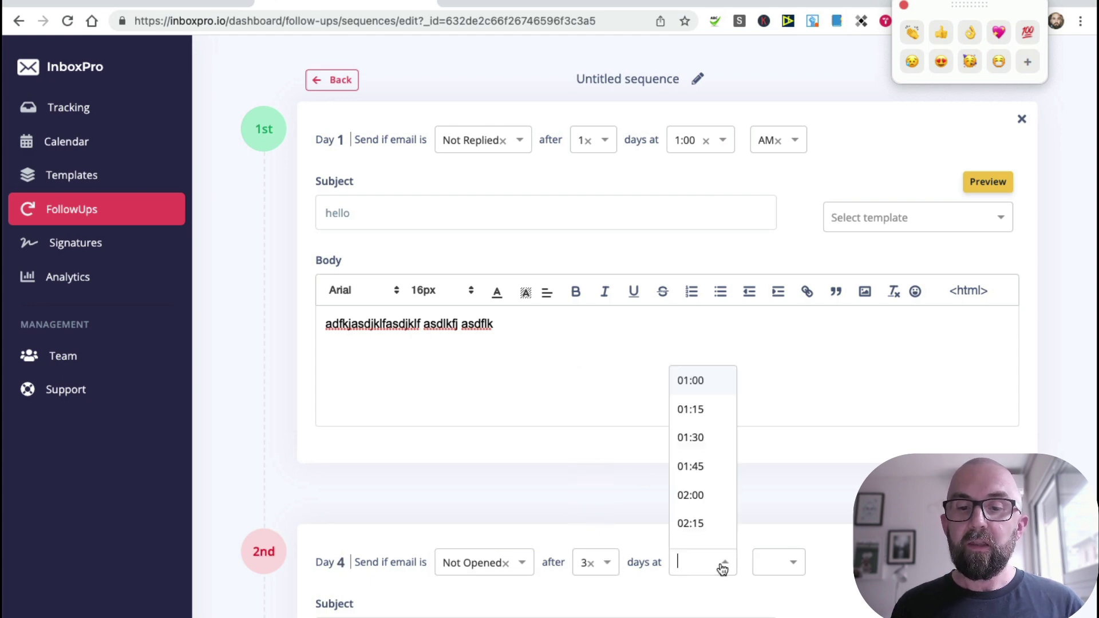
left_click(714, 501)
left_click(778, 558)
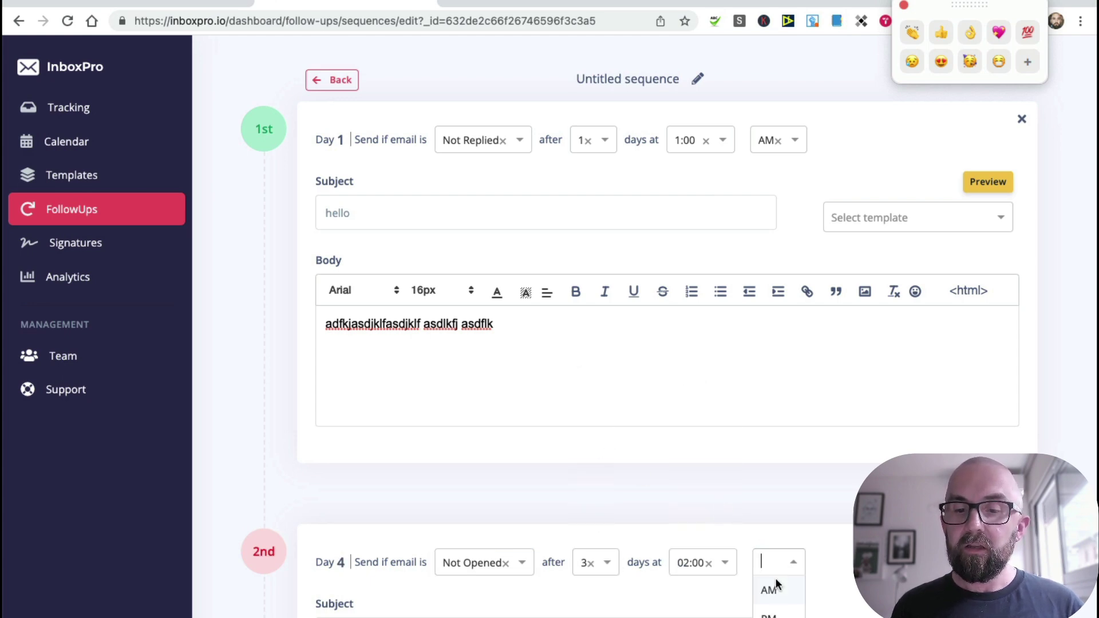
left_click(778, 608)
scroll(816, 552, "down", 4)
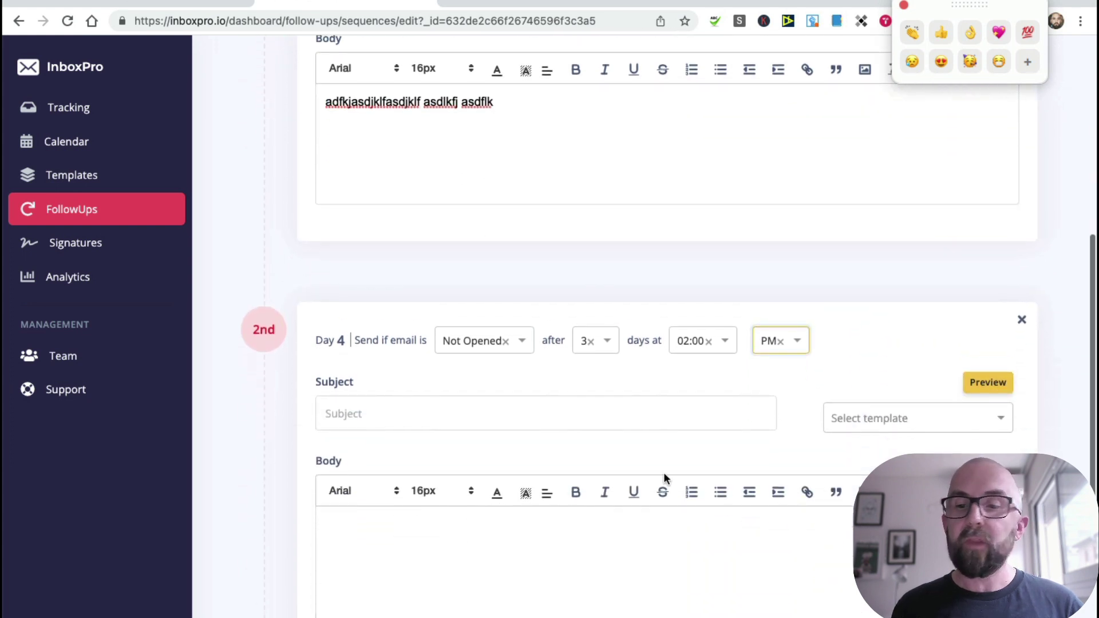
Step: Give the second email subject 'dfsdd' and body 'gfsdfgdfg', then return to Sequences
left_click(570, 399)
type("dfsdd")
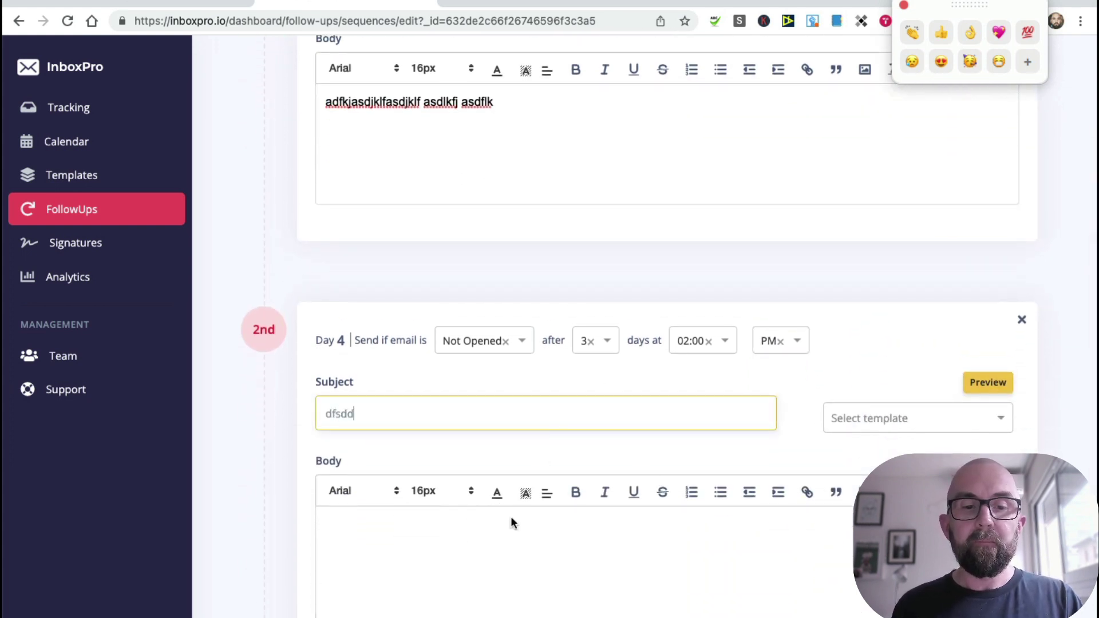
left_click(498, 546)
type("gfsdfgdfg")
scroll(630, 344, "down", 4)
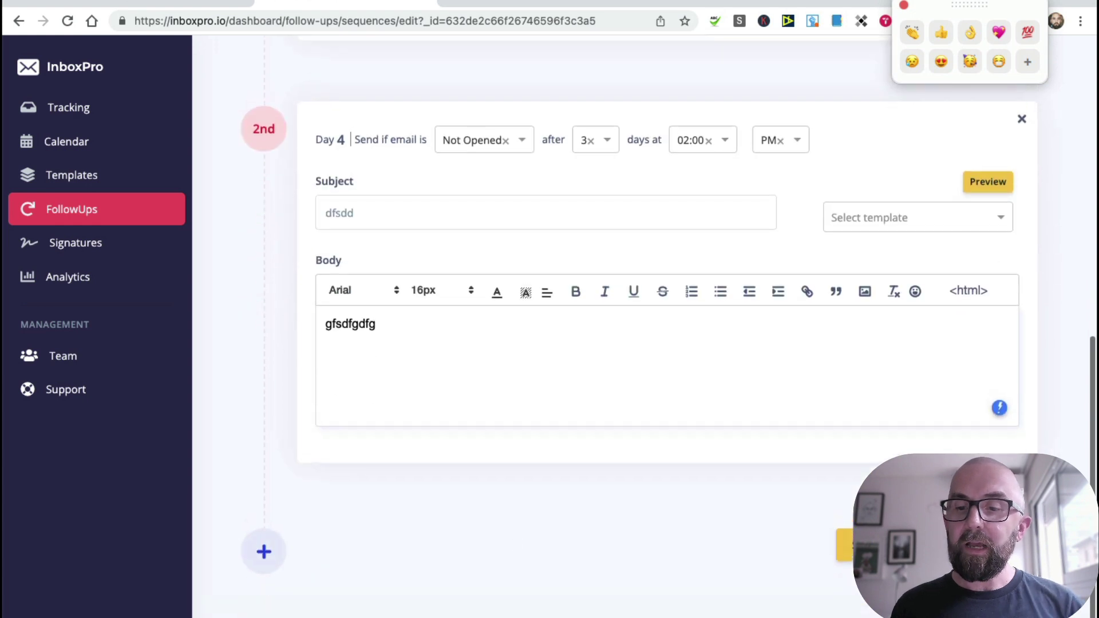
left_click(859, 544)
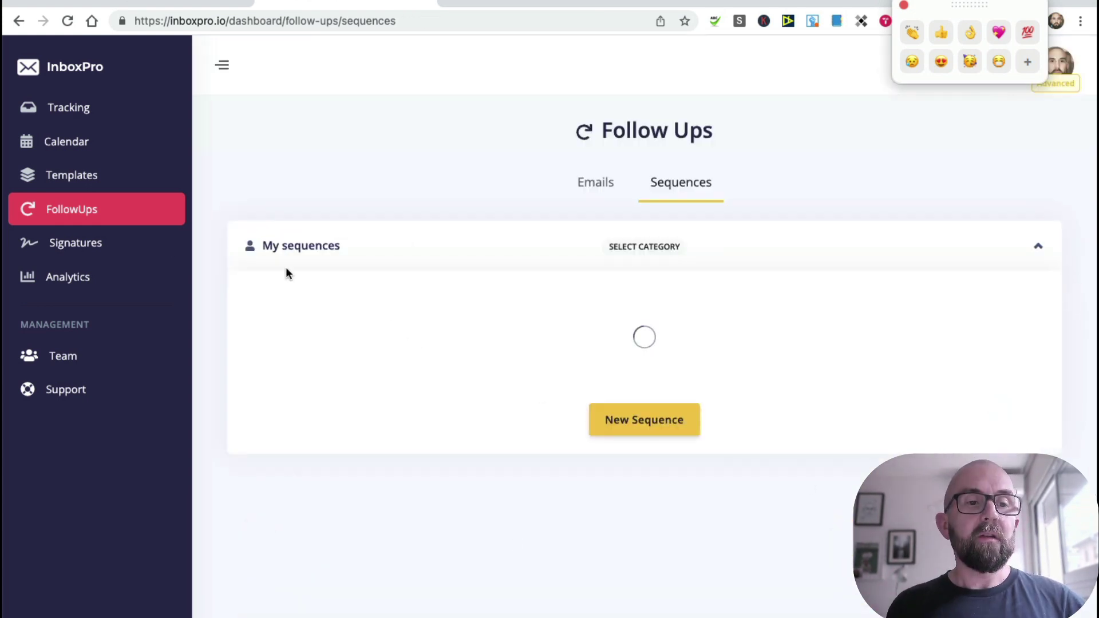
Step: Start a new signature with the person's name and the title Head Honco
left_click(91, 245)
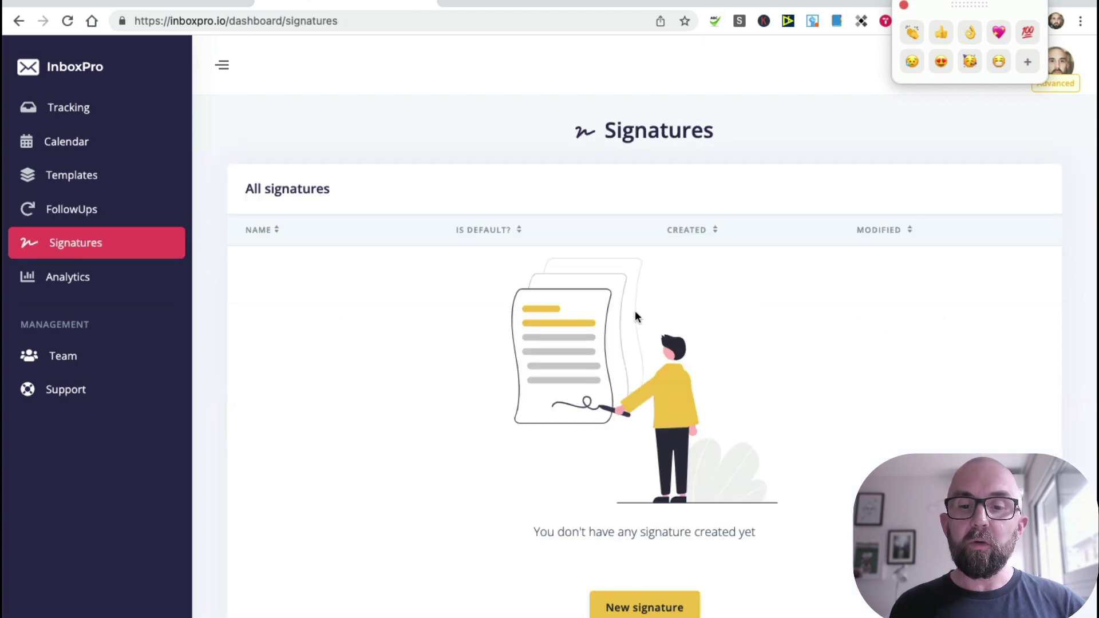
left_click(645, 608)
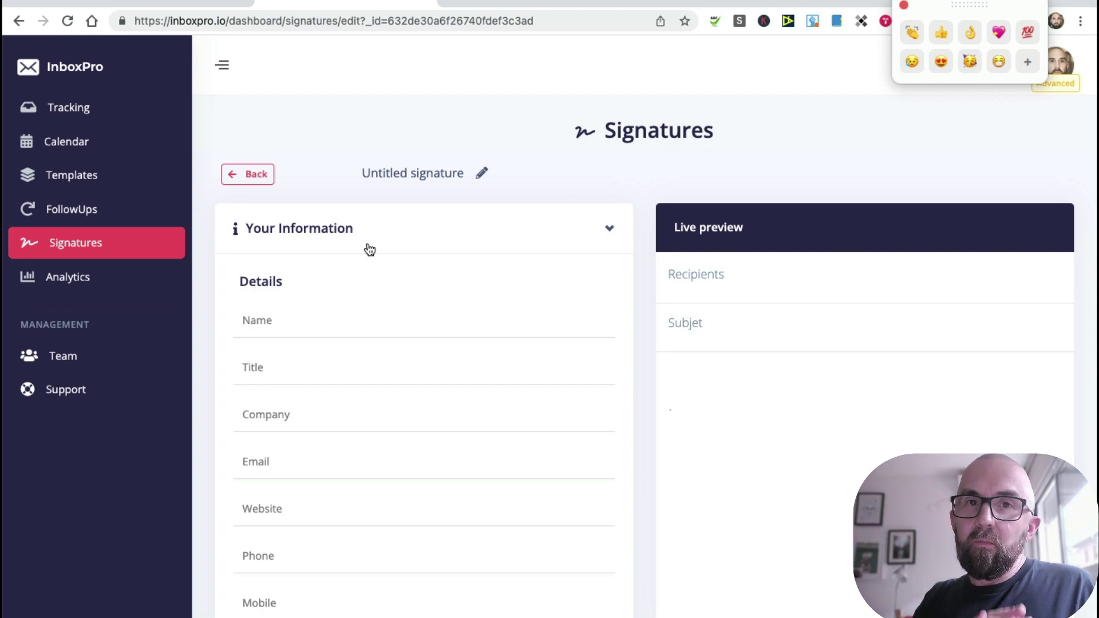
left_click(294, 317)
type("Richard")
left_click(255, 367)
type("Head Honco")
Step: Add the company My company plus the person's e-mail address and website
left_click(291, 415)
type("My company")
left_click(255, 462)
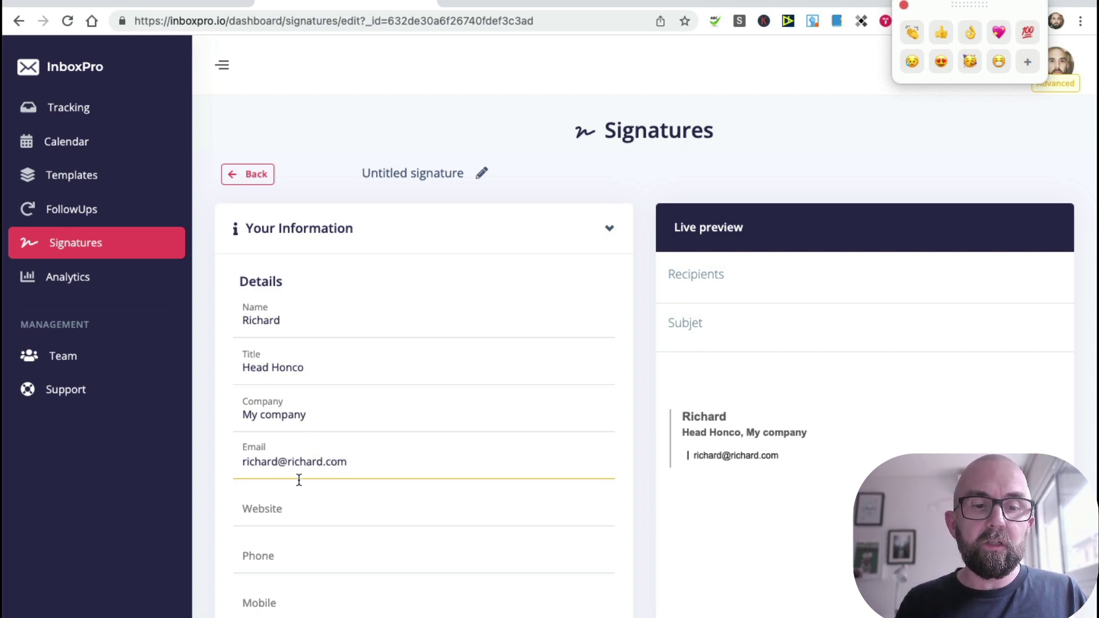
left_click(291, 514)
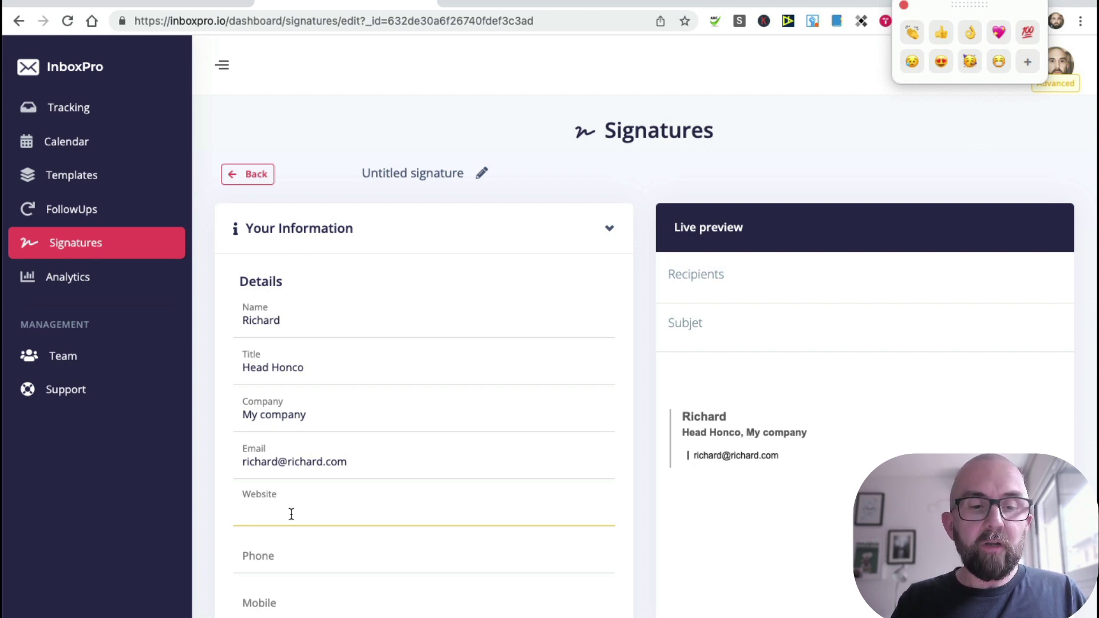
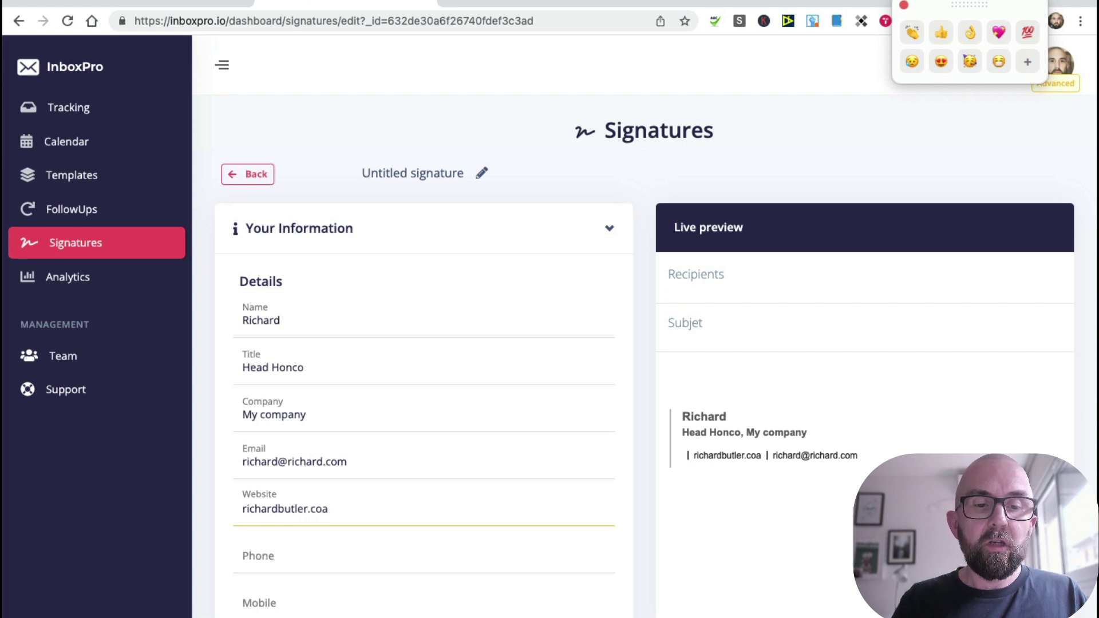
scroll(291, 509, "down", 4)
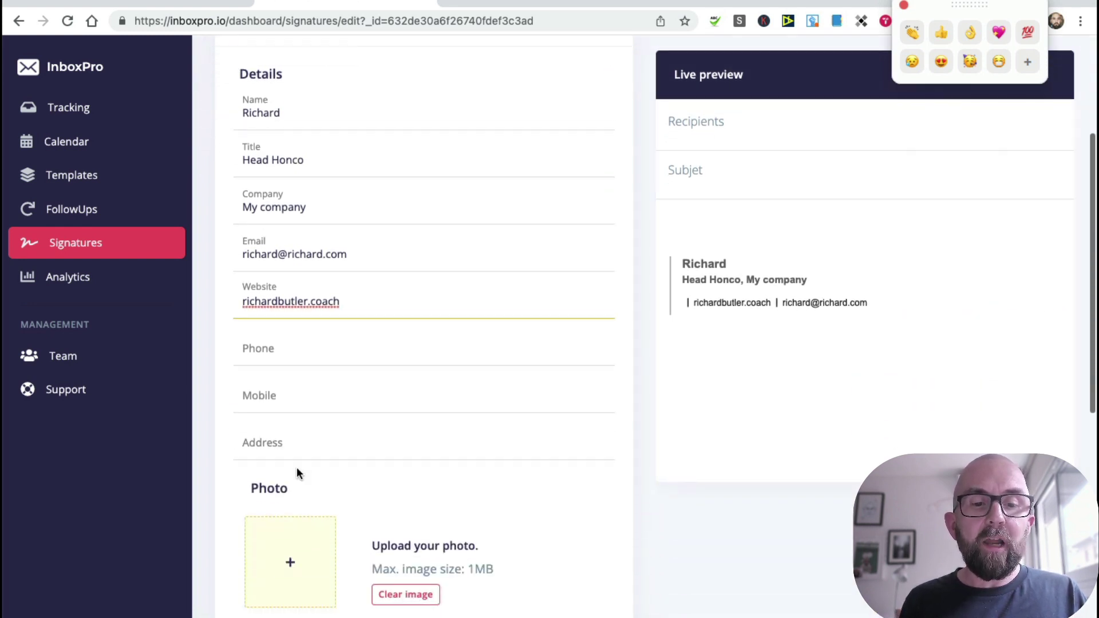
scroll(297, 481, "down", 1)
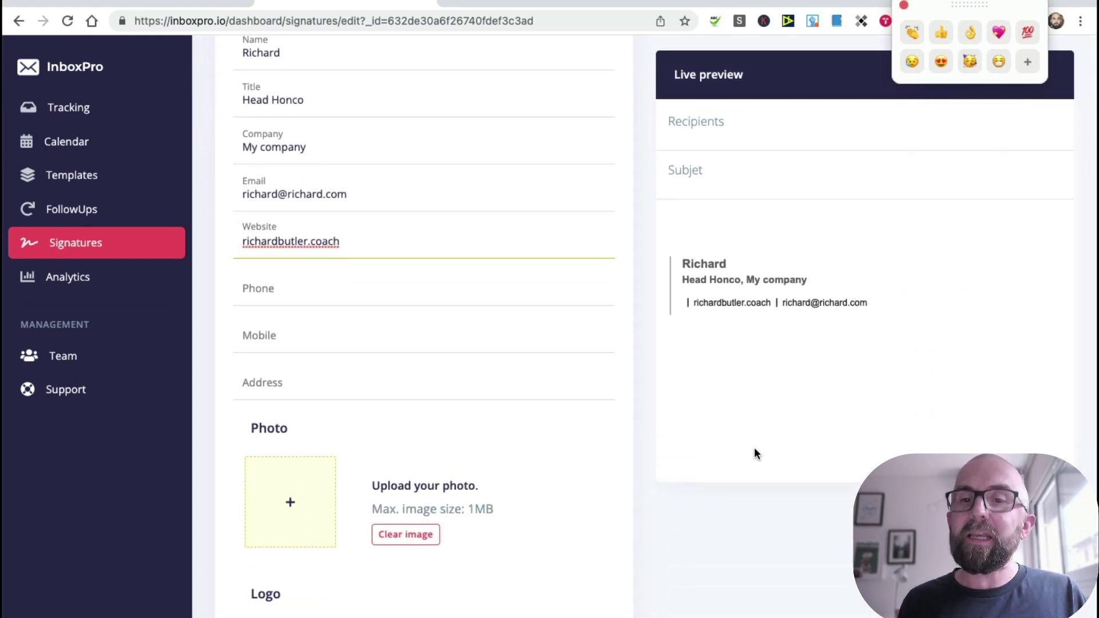
scroll(754, 447, "up", 5)
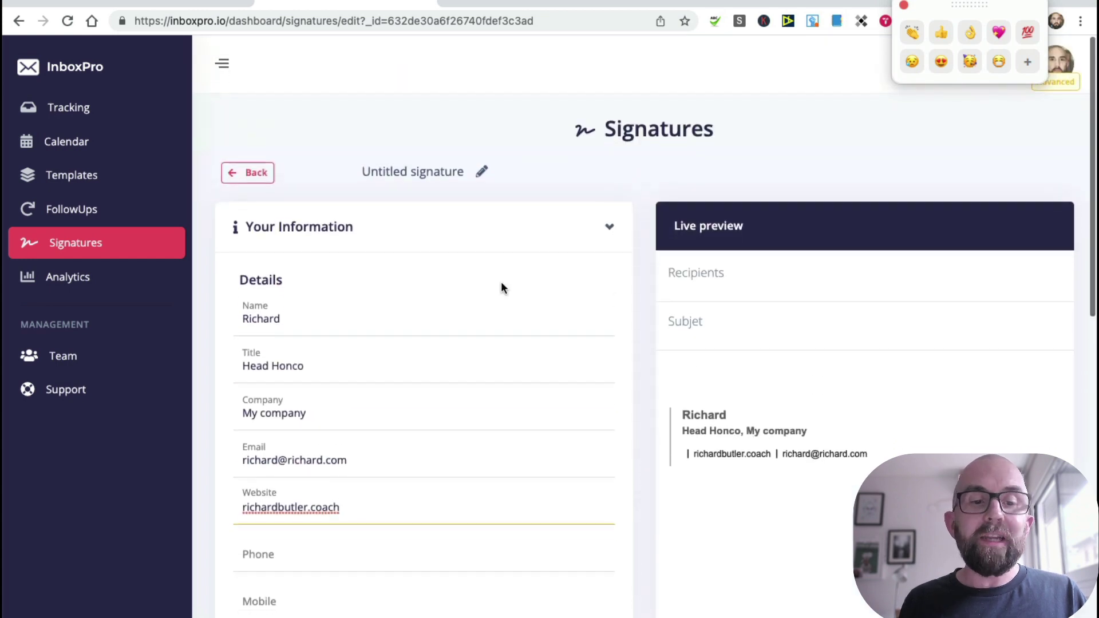
scroll(500, 281, "down", 10)
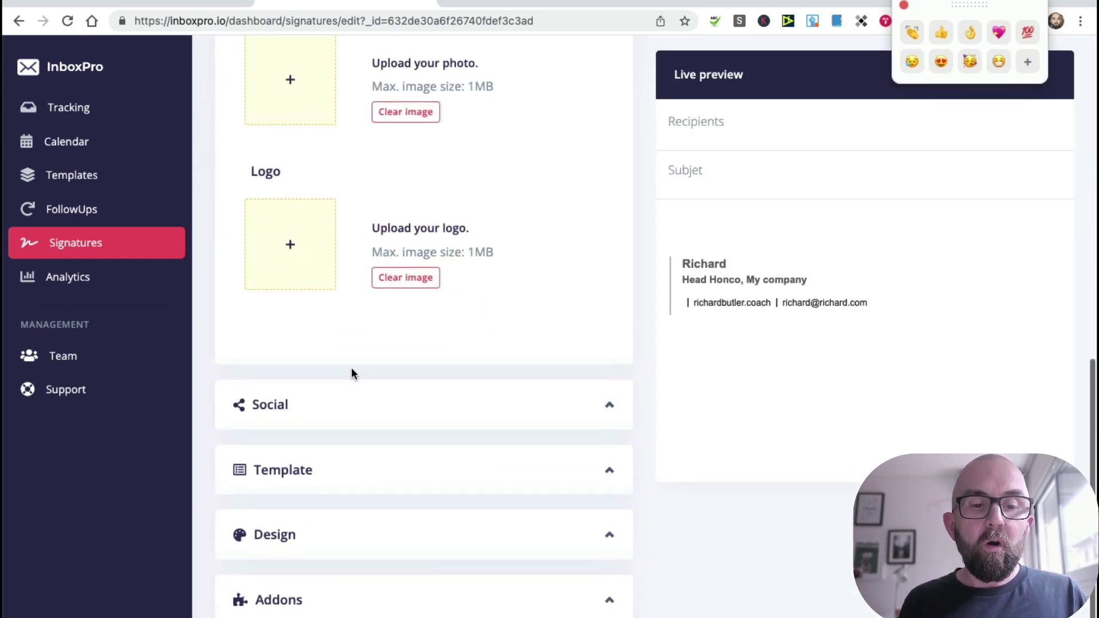
Step: Preview the signature layouts and settle on the Strip layout
left_click(328, 484)
left_click(467, 446)
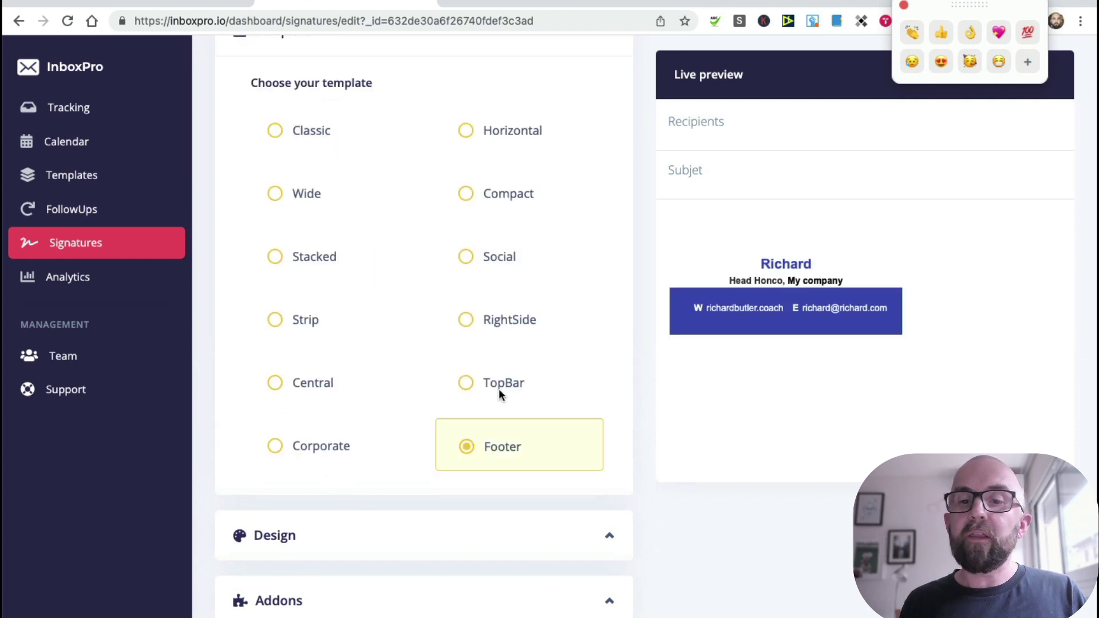
left_click(466, 384)
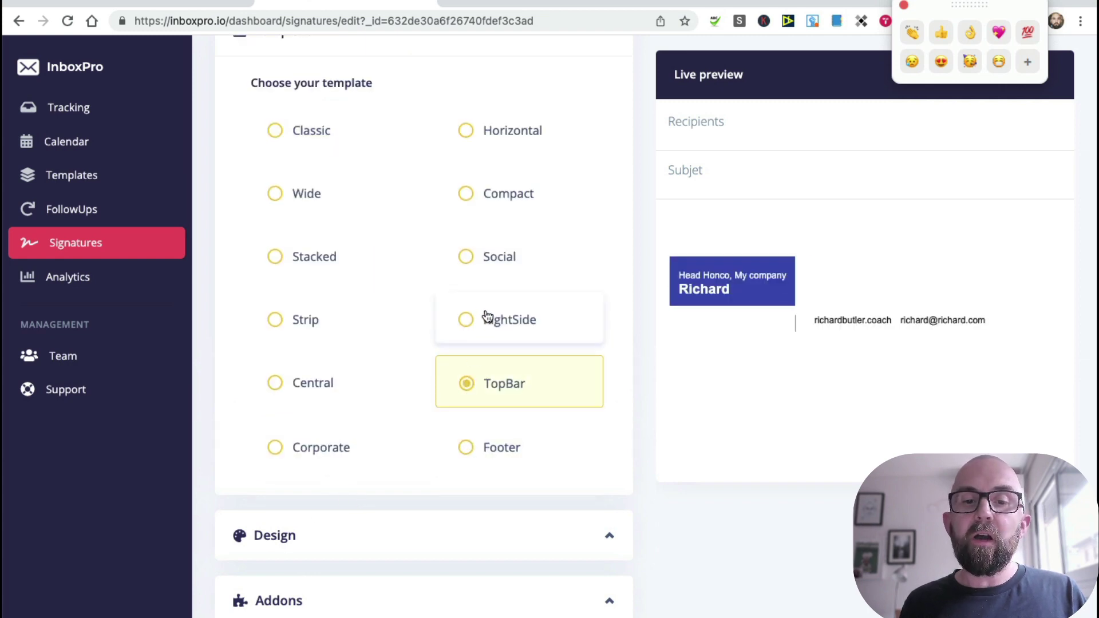
left_click(485, 316)
left_click(487, 266)
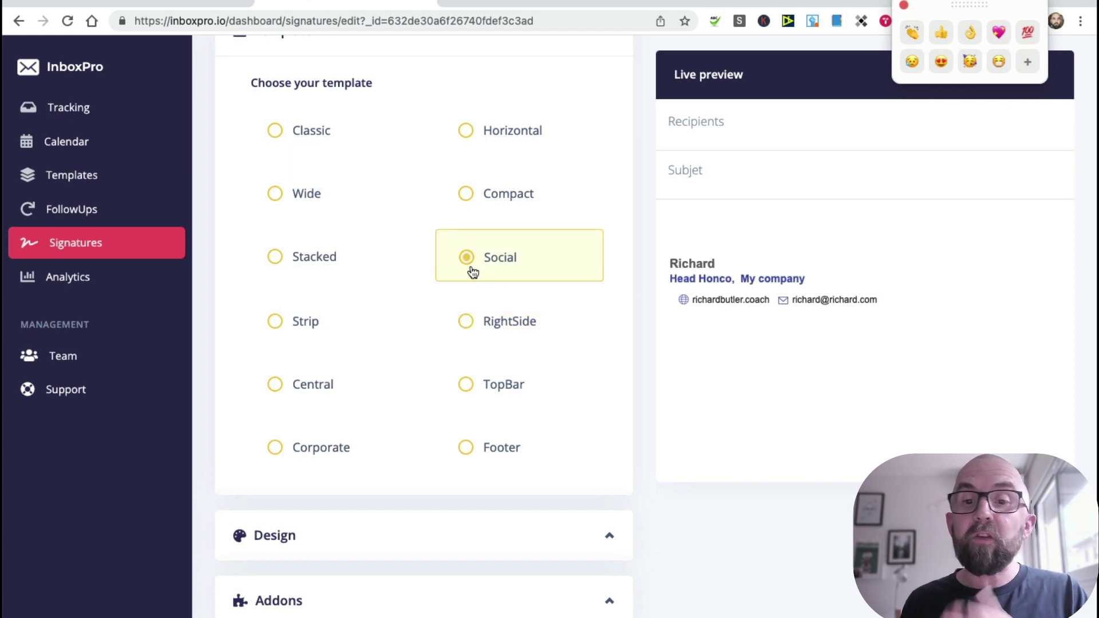
left_click(307, 319)
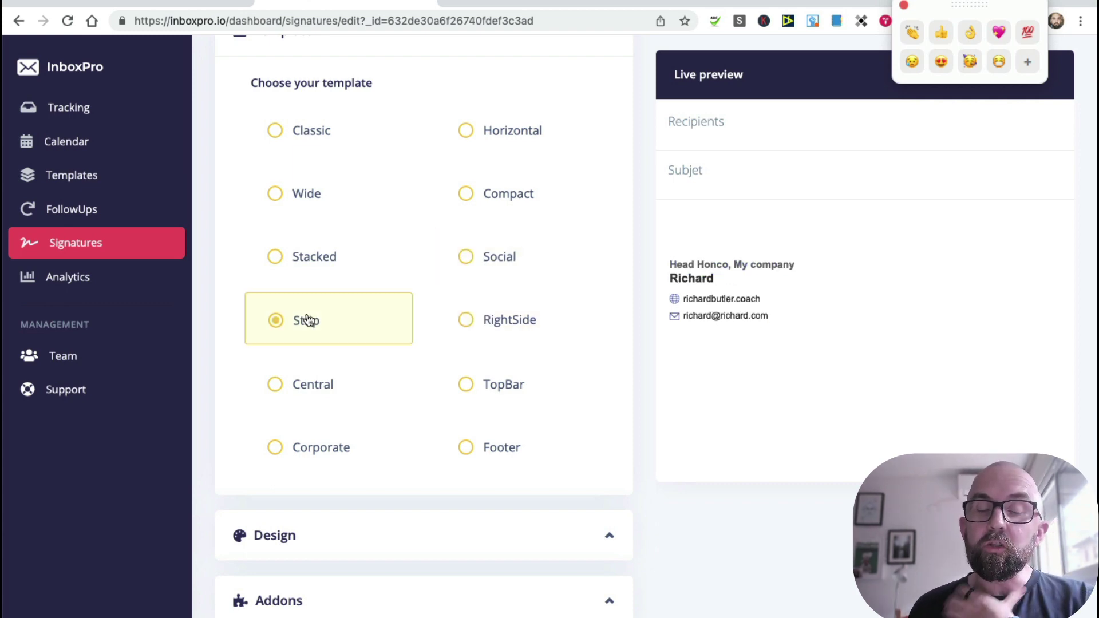
Step: Set a purple template colour, Compact spacing and plain frameless social icons
left_click(360, 533)
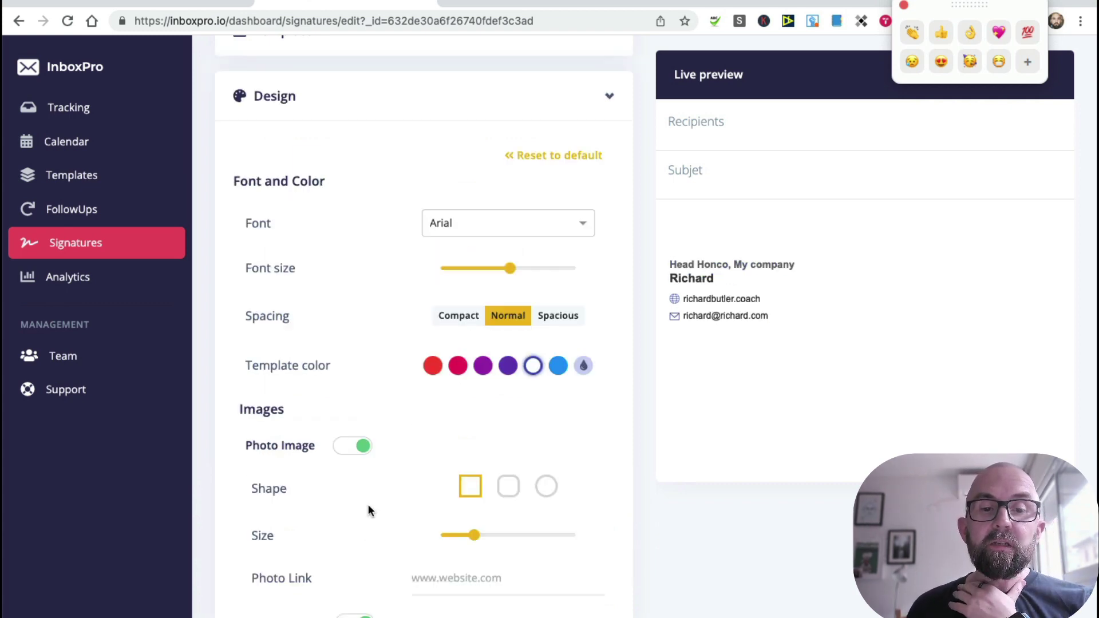
left_click(491, 370)
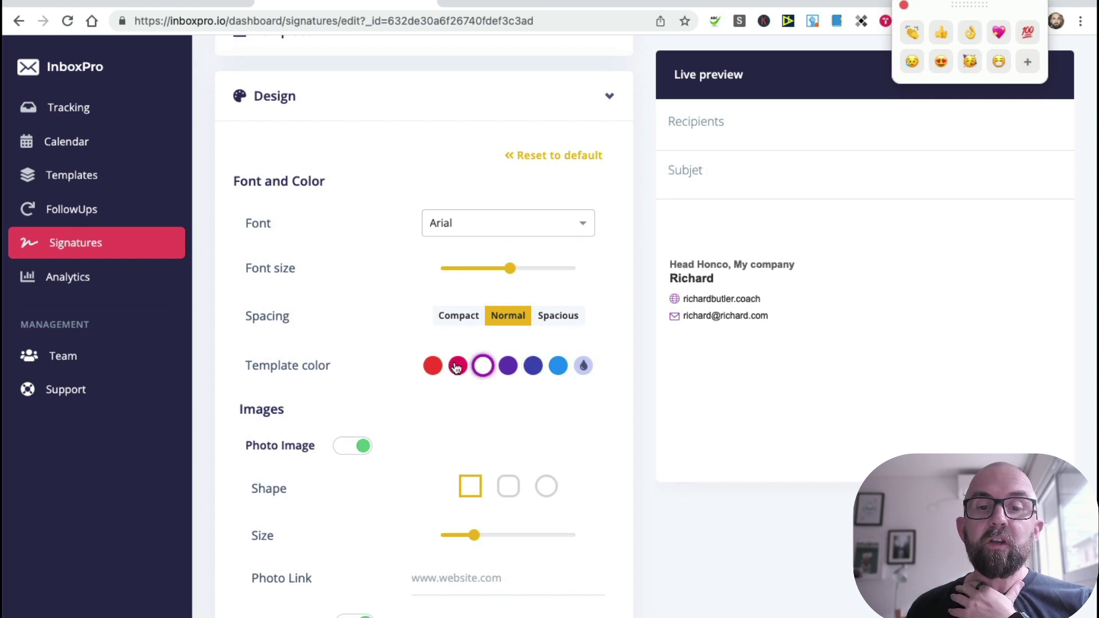
left_click(564, 319)
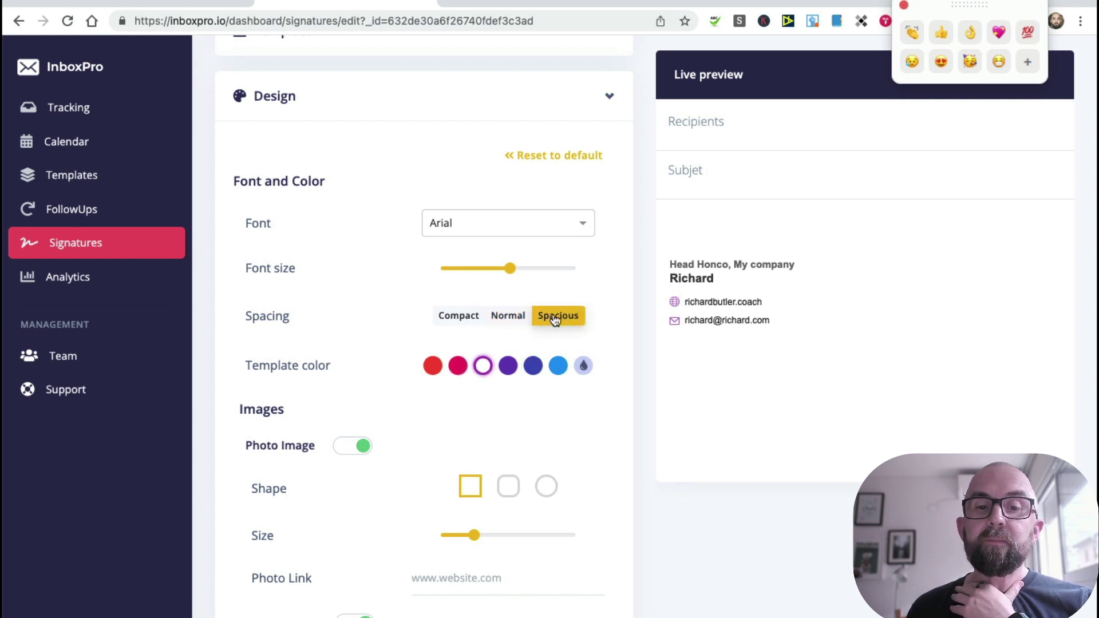
left_click(463, 318)
scroll(384, 420, "down", 3)
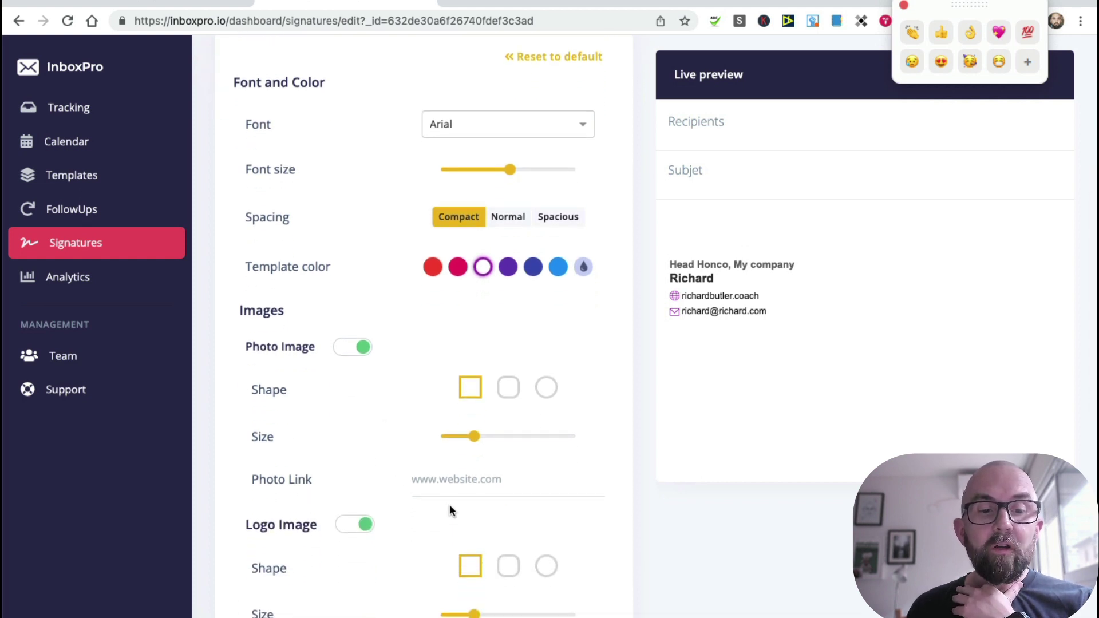
scroll(446, 481, "down", 10)
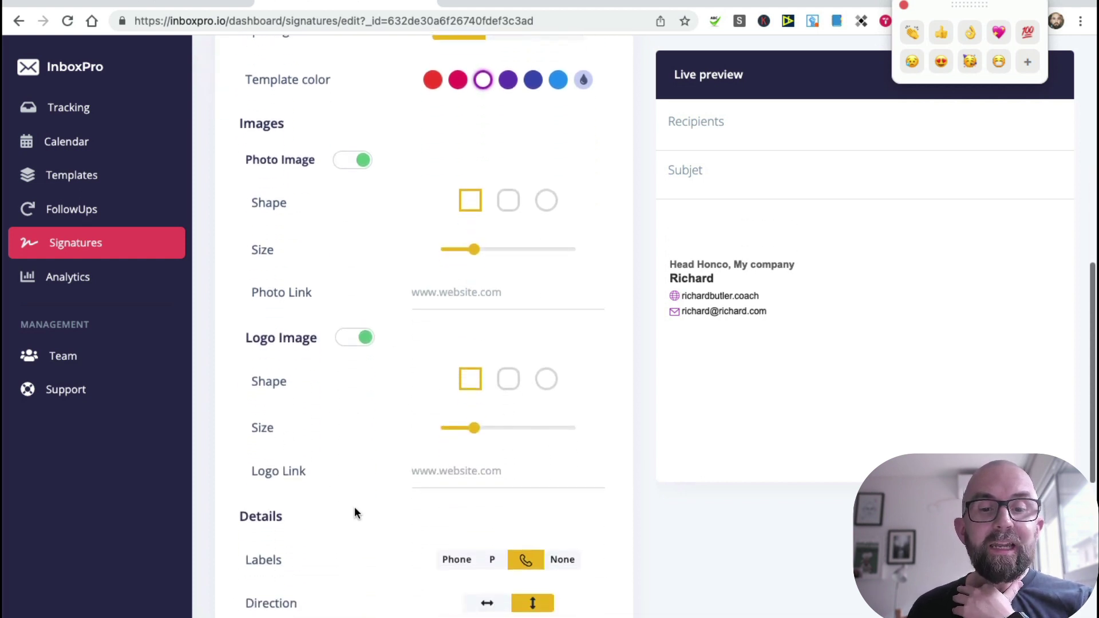
scroll(355, 506, "down", 4)
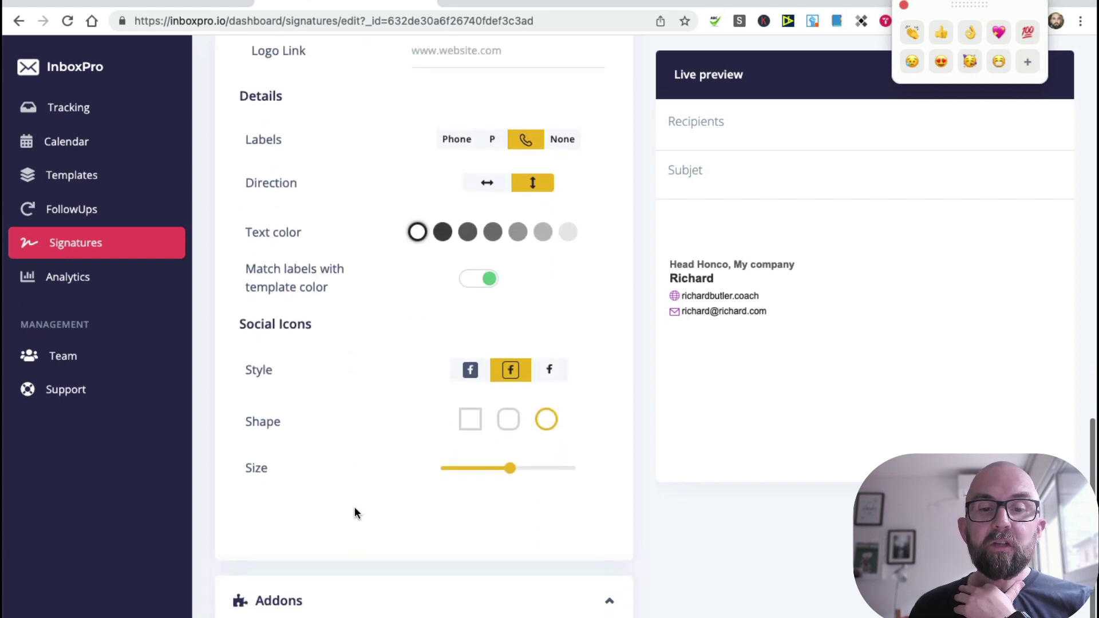
left_click(550, 369)
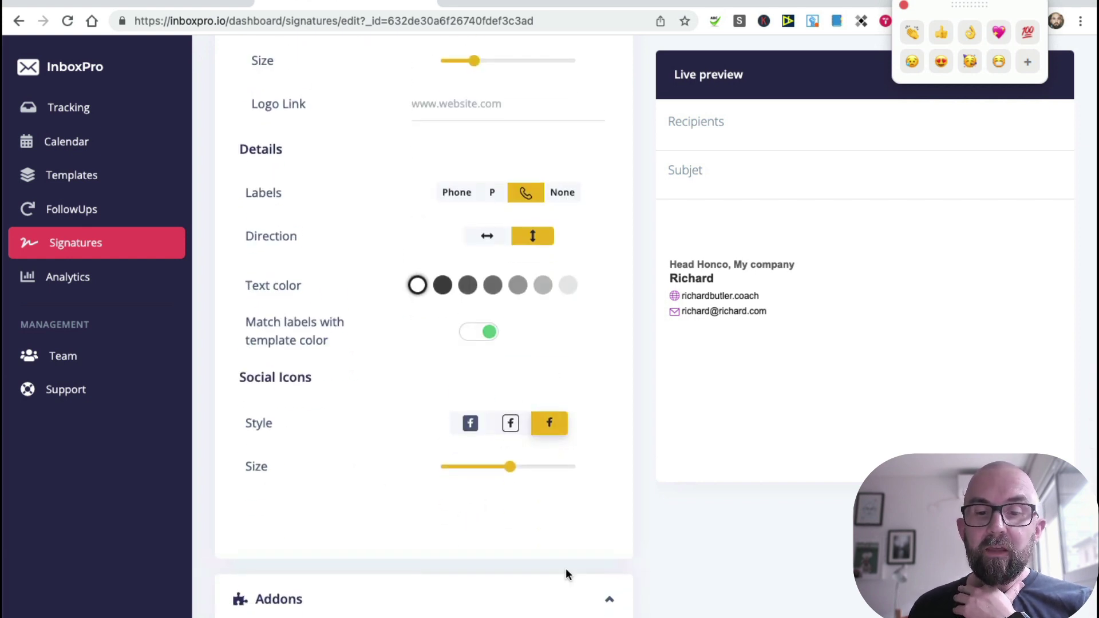
left_click(609, 599)
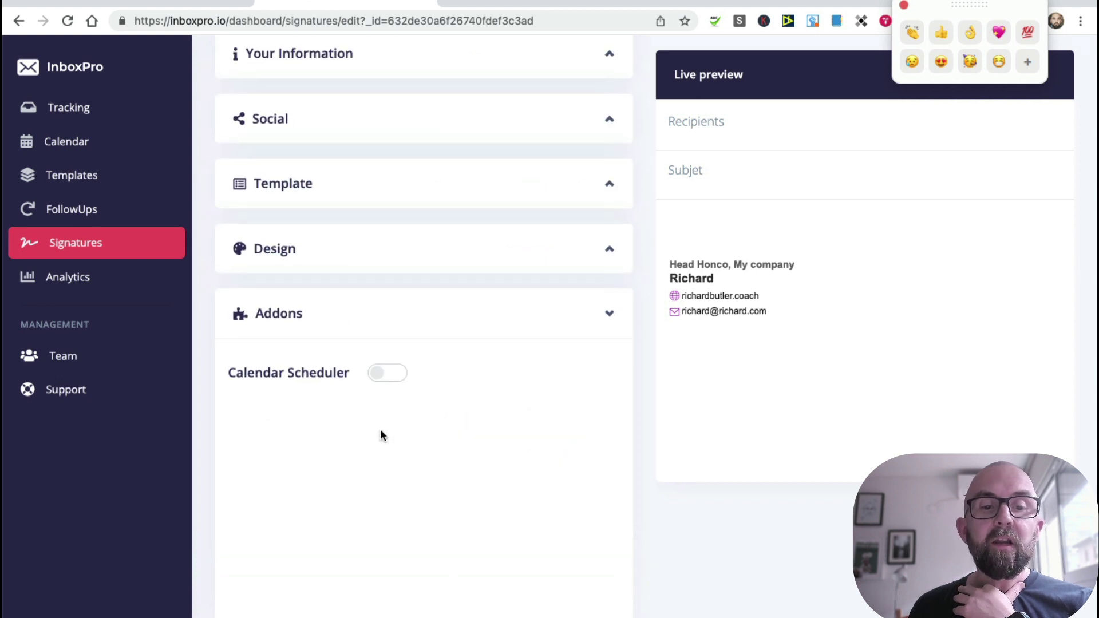
Step: Return to the Signatures list with Untitled as default, then switch to the Gmail tab
scroll(461, 275, "up", 3)
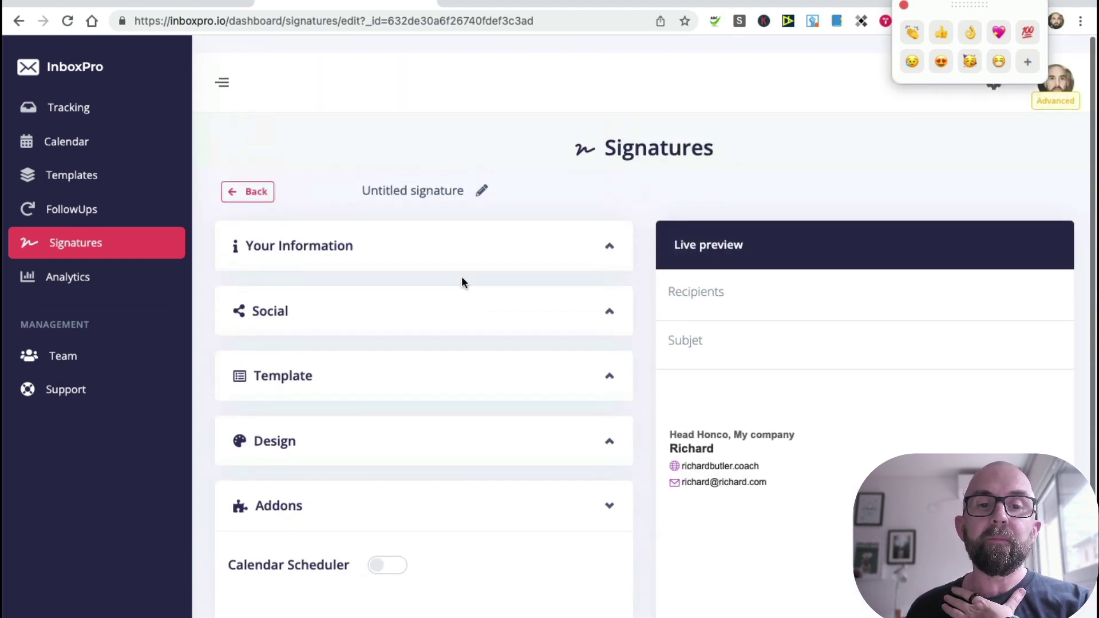
scroll(806, 417, "down", 3)
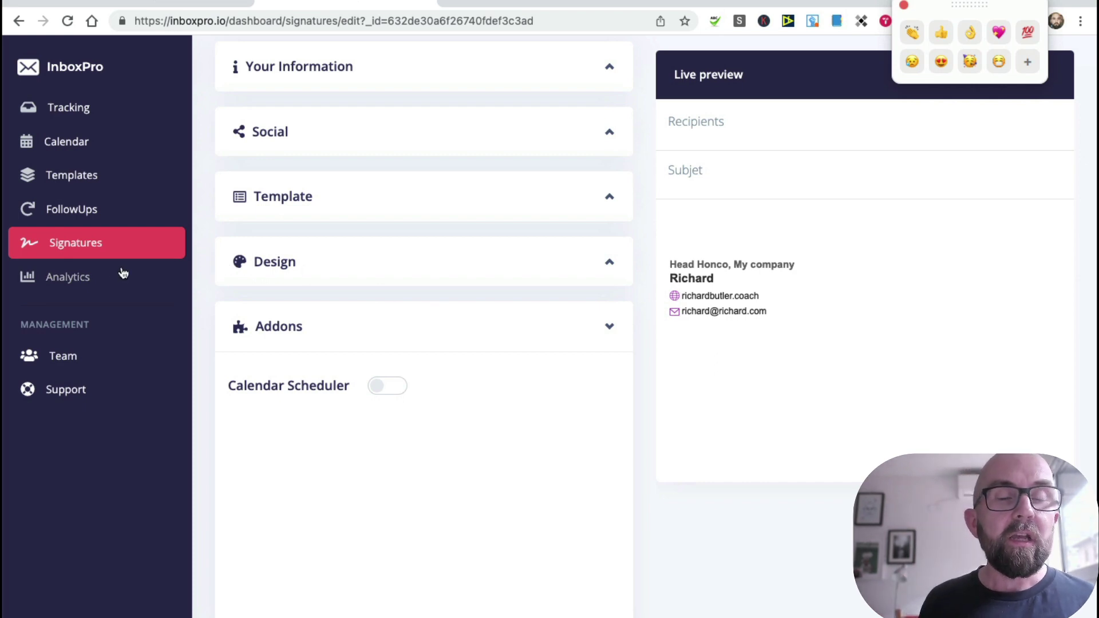
left_click(97, 279)
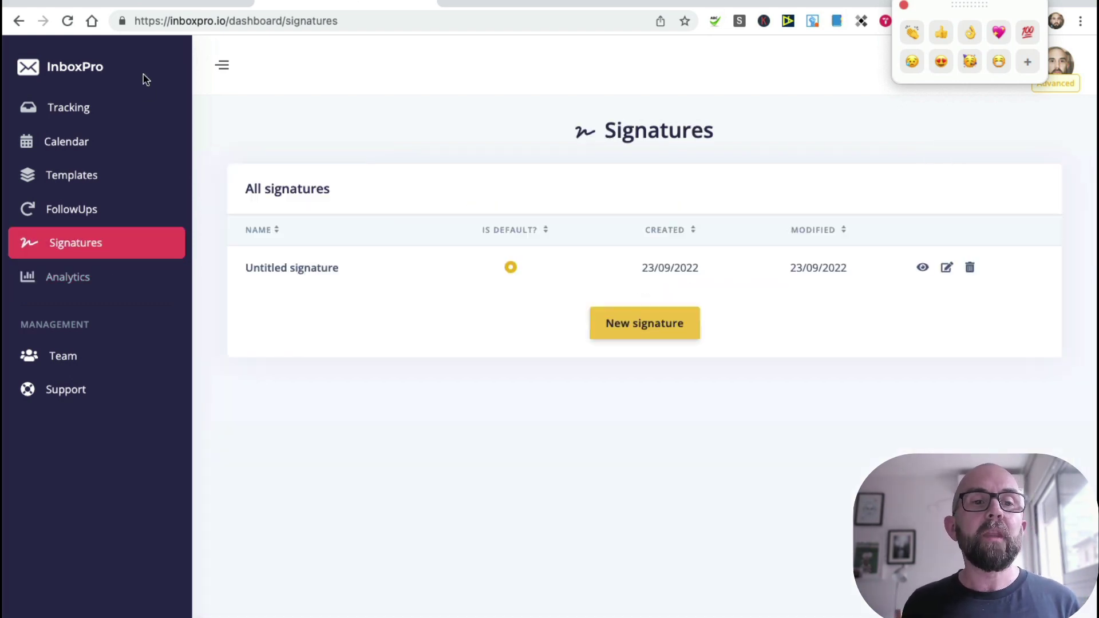
left_click(179, 2)
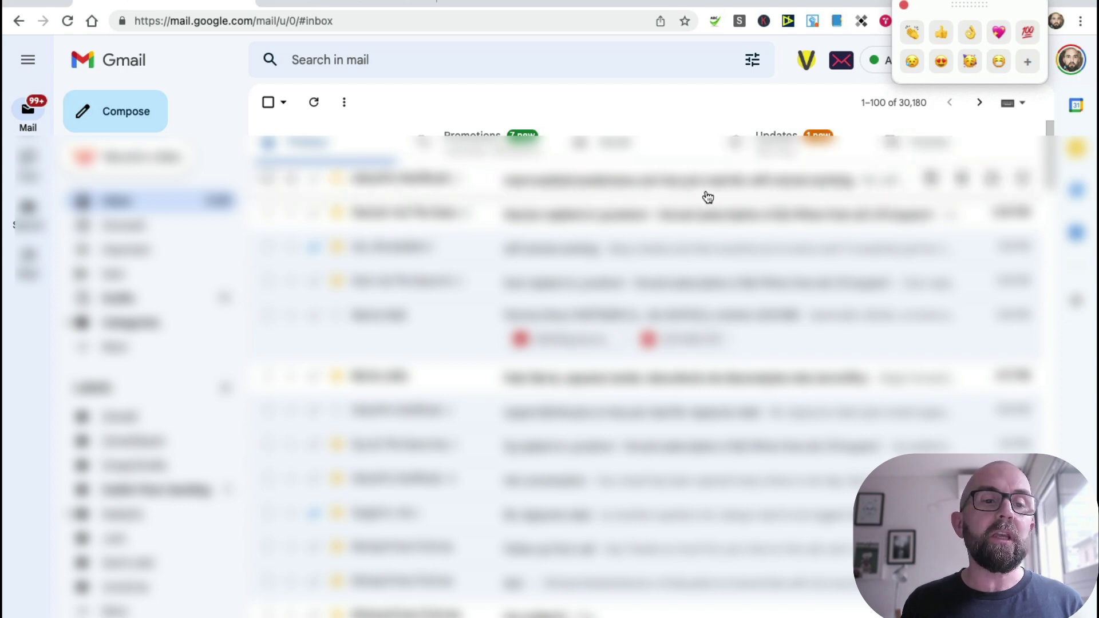
Step: Compose a new Gmail message and delete the older photo signature and IMPORTANT disclaimer
left_click(113, 112)
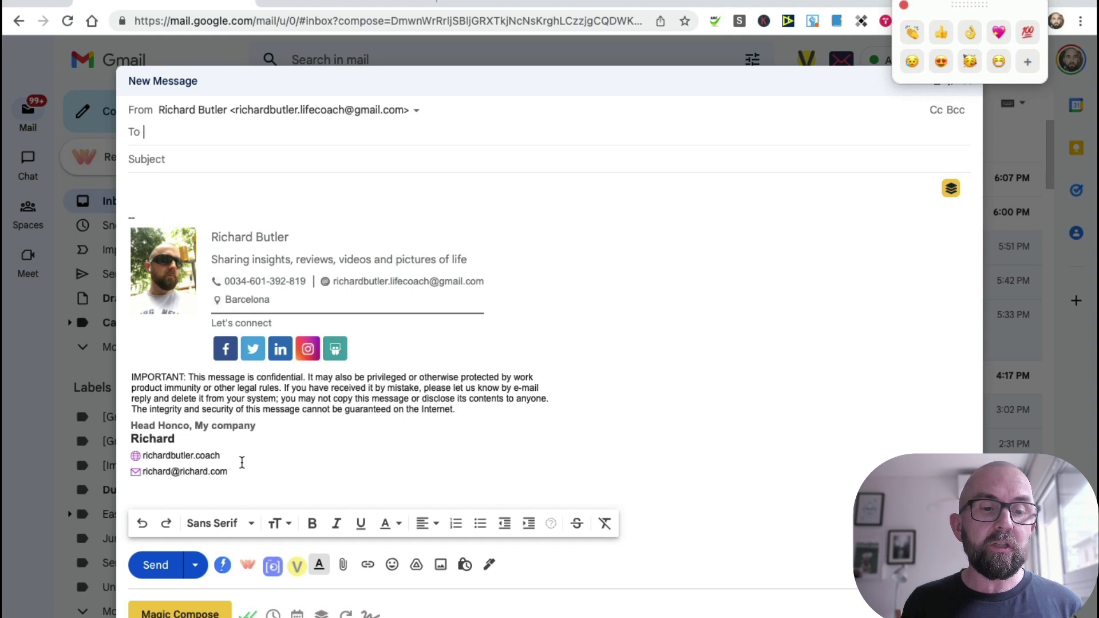
mouse_move(343, 475)
left_mouse_down()
mouse_move(131, 355)
mouse_move(121, 204)
left_mouse_up()
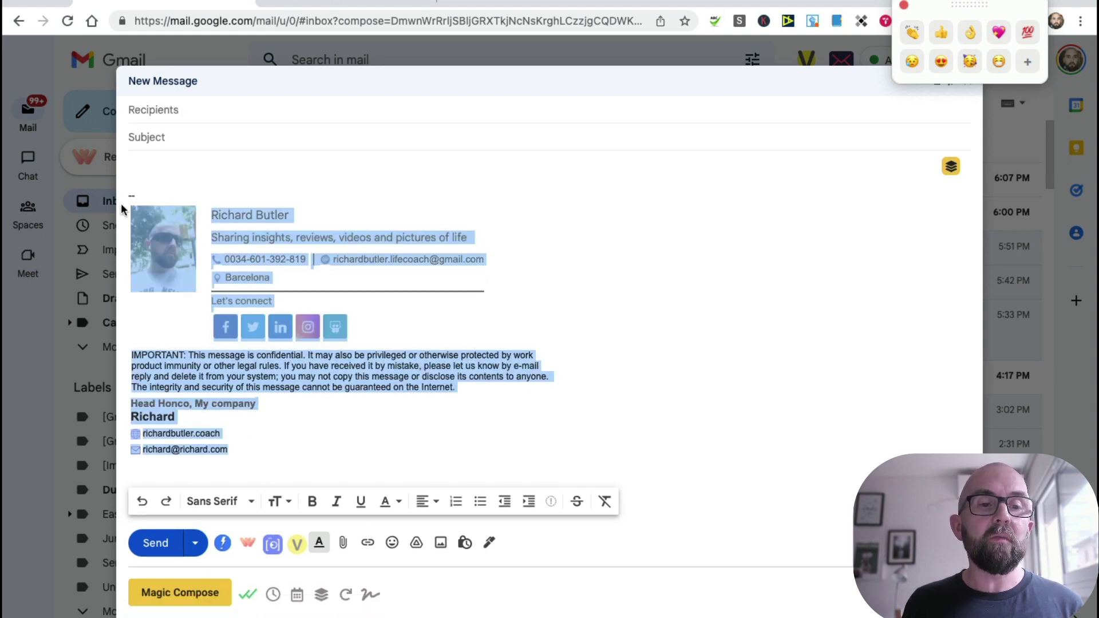
left_click(375, 346)
triple_click(467, 392)
mouse_move(309, 278)
left_mouse_down()
mouse_move(229, 235)
mouse_move(135, 207)
left_mouse_up()
key("BackSpace")
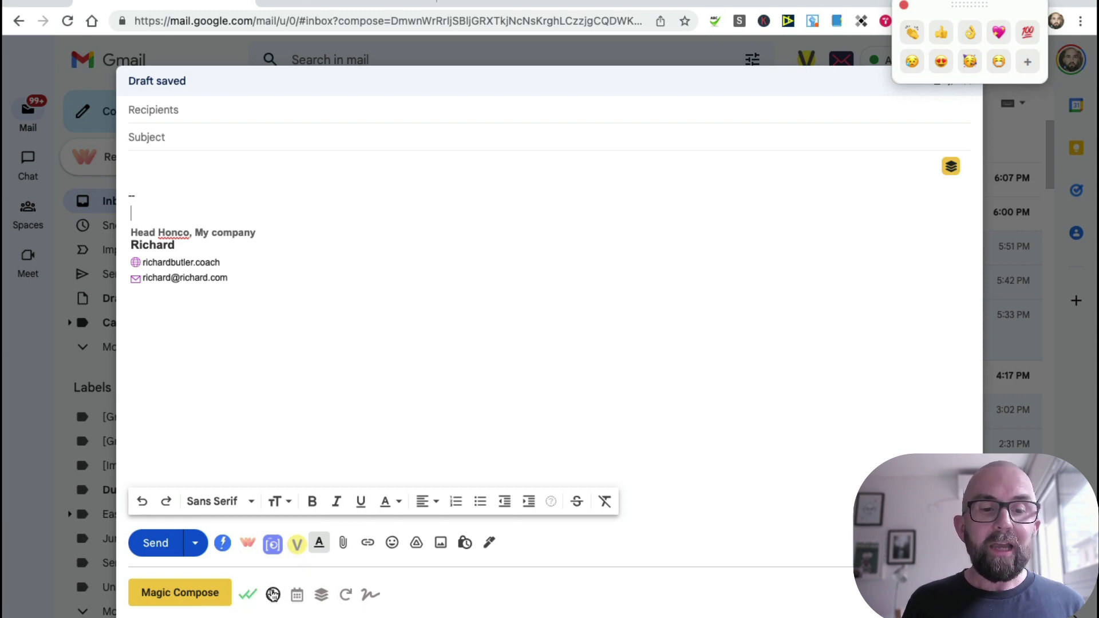
Step: Look at and dismiss the Send later and calendar scheduling panels
left_click(273, 595)
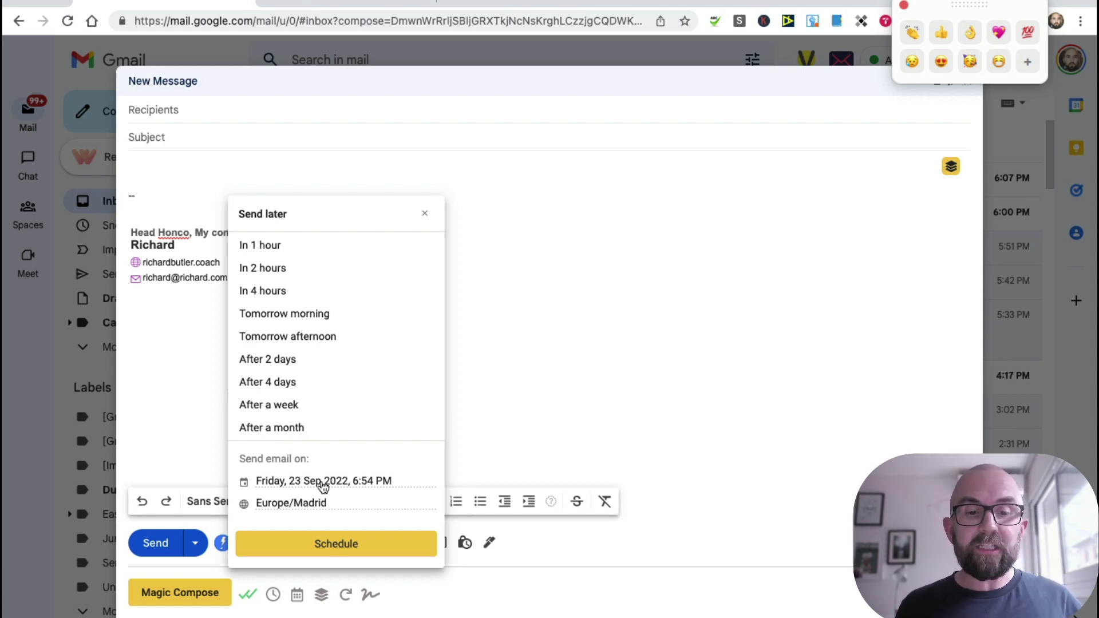
left_click(590, 413)
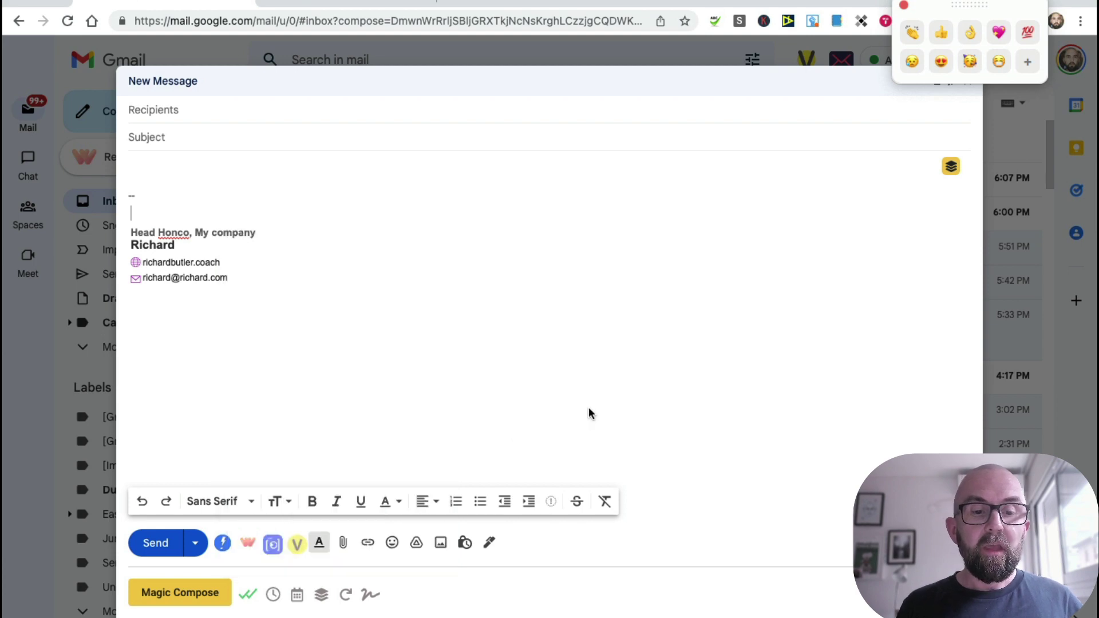
left_click(298, 595)
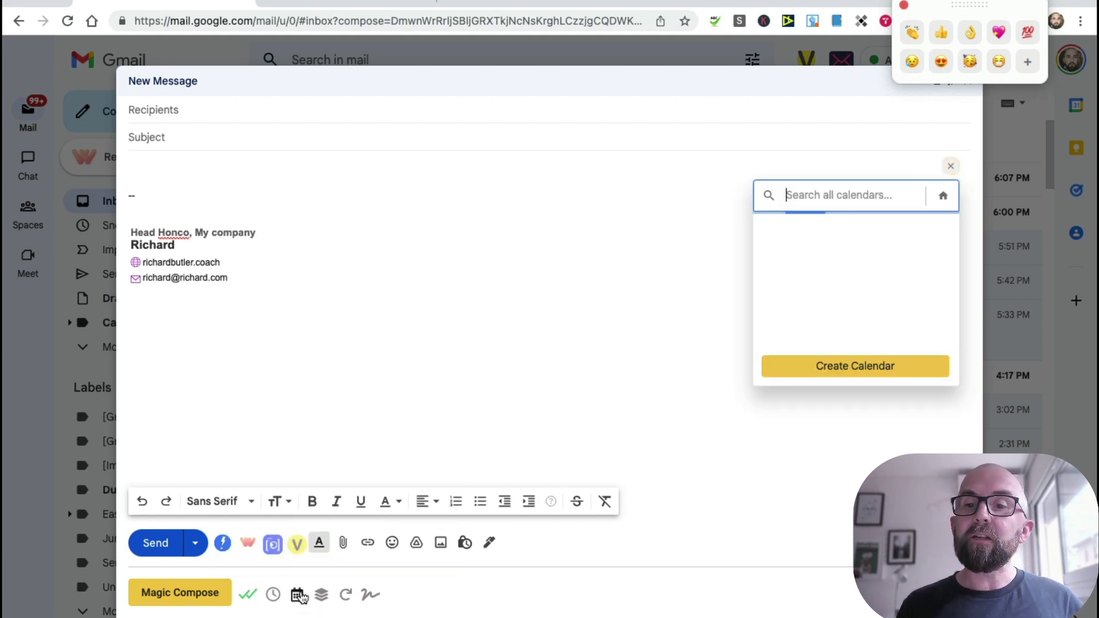
left_click(951, 166)
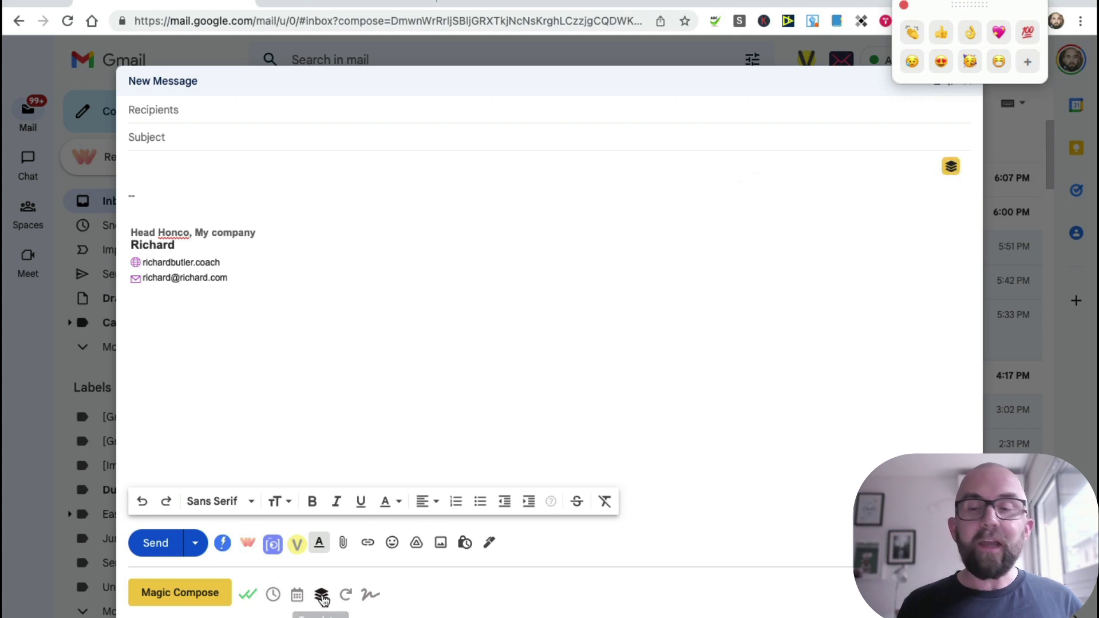
Step: Insert the Untitled template, filling subject 'this is the subject' and body 'hey [[Name]]'
left_click(951, 166)
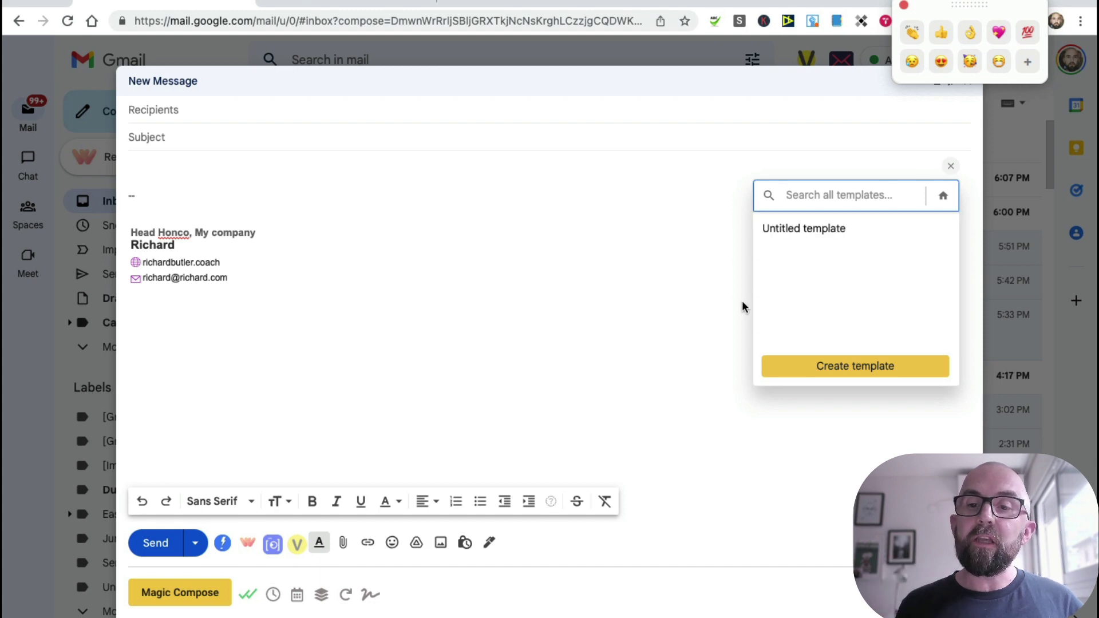
left_click(825, 236)
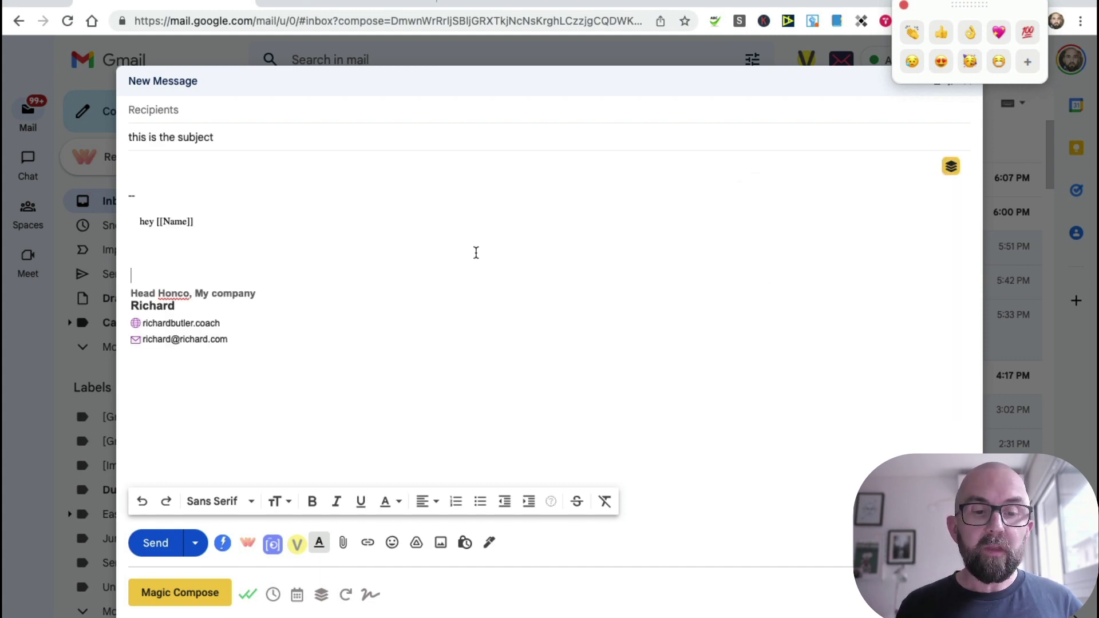
left_click(352, 597)
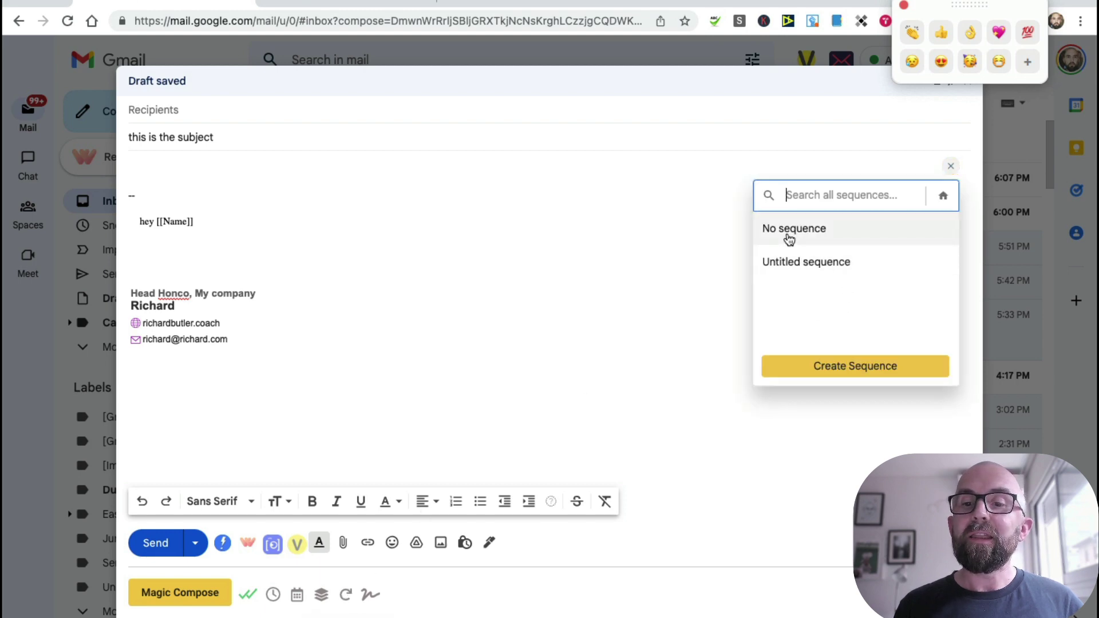
Step: Attach the Untitled sequence and delete the leftover template lines from the body
left_click(781, 255)
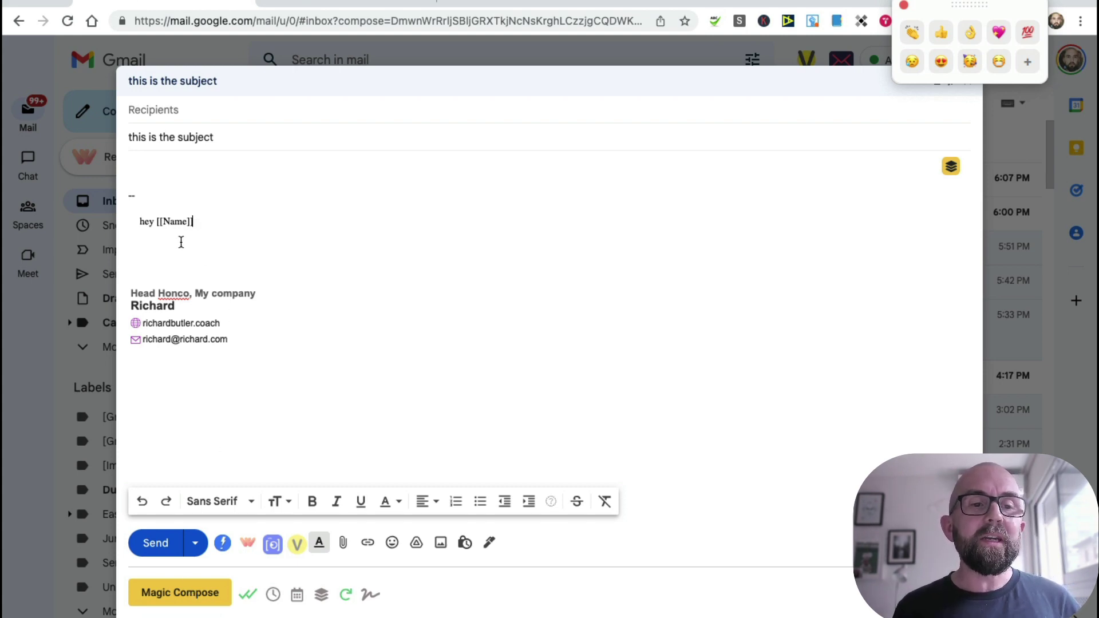
left_click_drag(129, 210, 115, 178)
key("BackSpace")
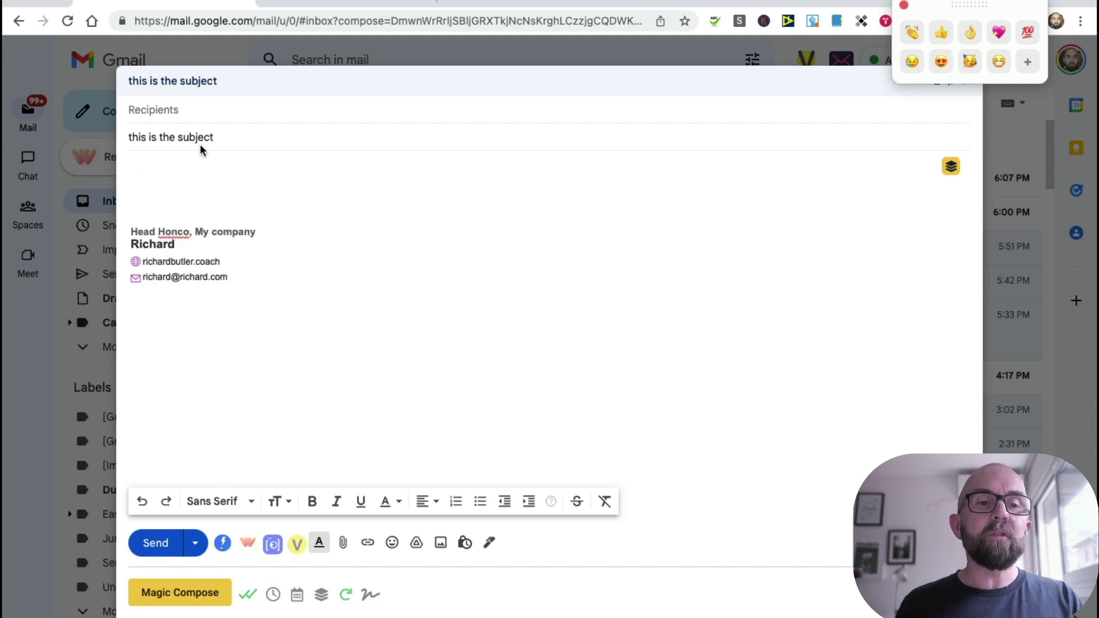
Step: Change the subject to 'meeting next week' and Magic Compose a body from 'Let's meet soo'
left_click_drag(226, 141, 3, 105)
type("mee")
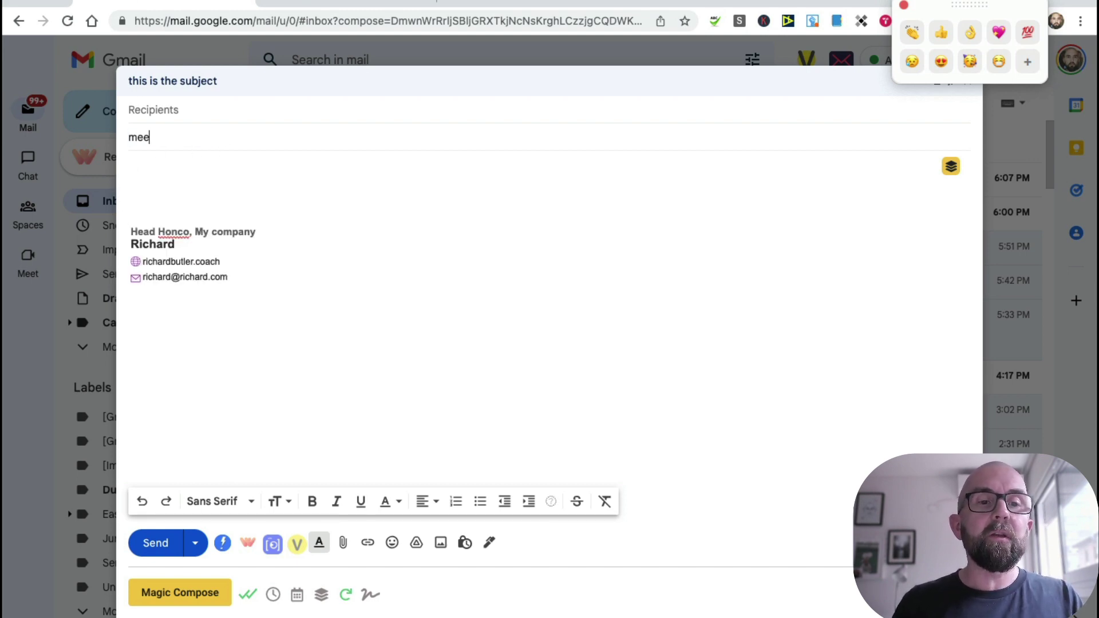
type("ting next week")
key("Tab")
type("#Lates")
key("BackSpace")
key("BackSpace")
key("BackSpace")
key("BackSpace")
key("BackSpace")
key("BackSpace")
type("Let's meet soon")
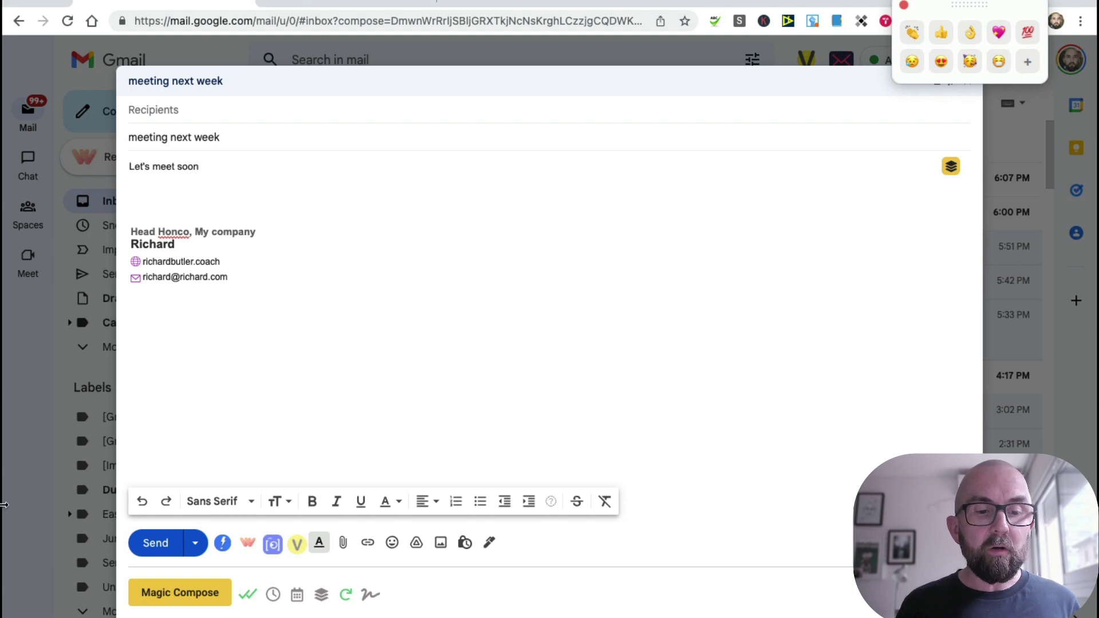
left_click(188, 593)
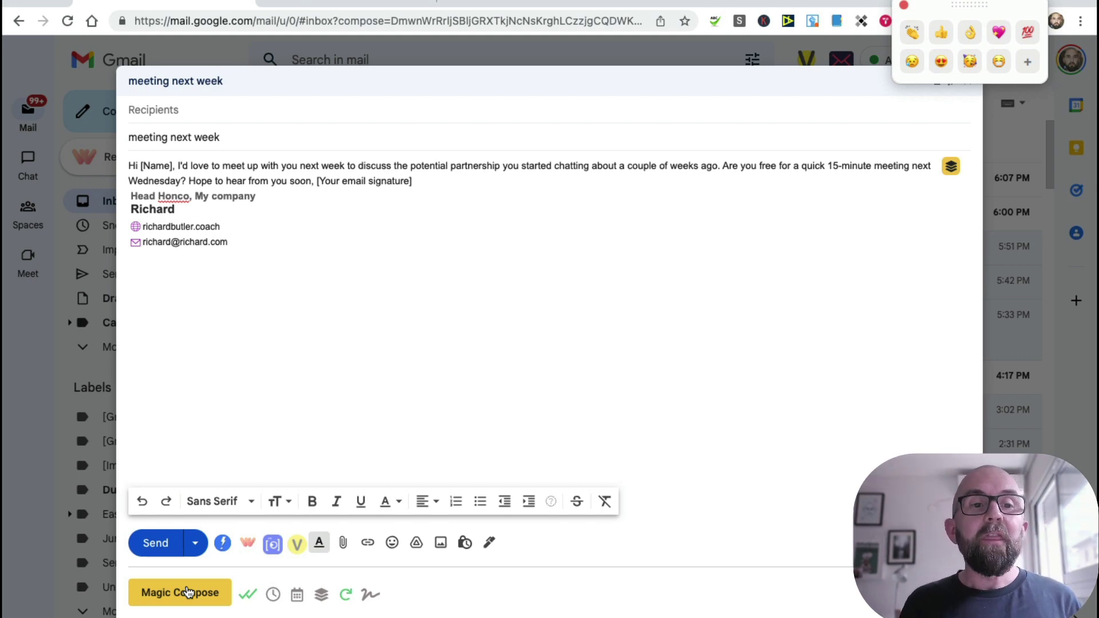
Step: Send the 'meeting next week' email to your own Gmail contact, found by typing the account name
left_click(197, 117)
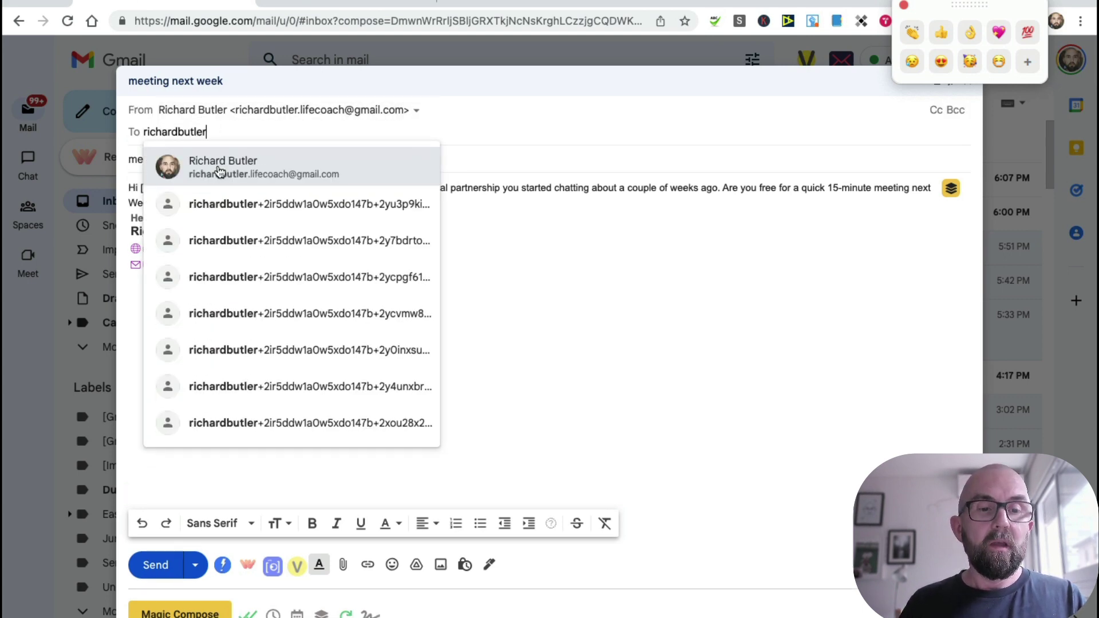
left_click(221, 171)
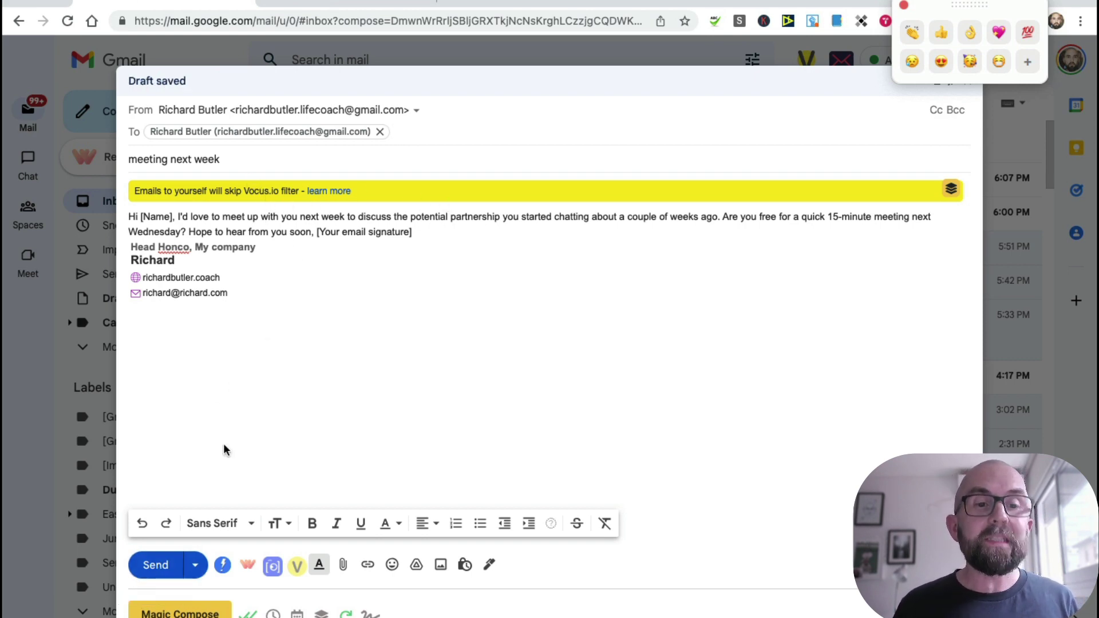
left_click(155, 565)
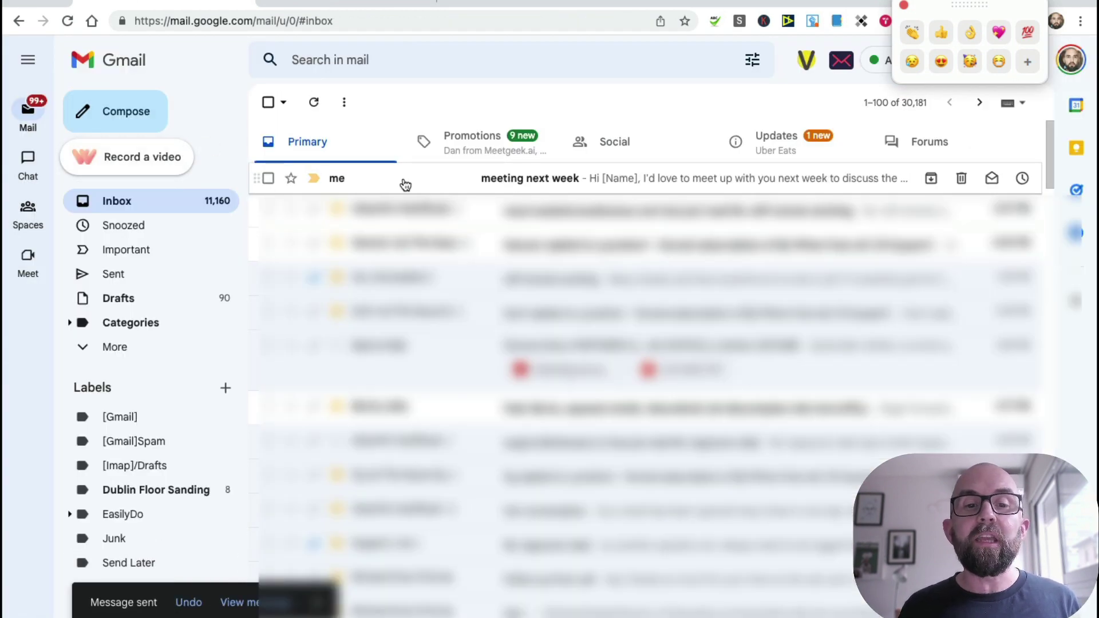
Step: Open the sent email, then view InboxPro's Tracking list showing 'meeting next week' opened twice
left_click(520, 182)
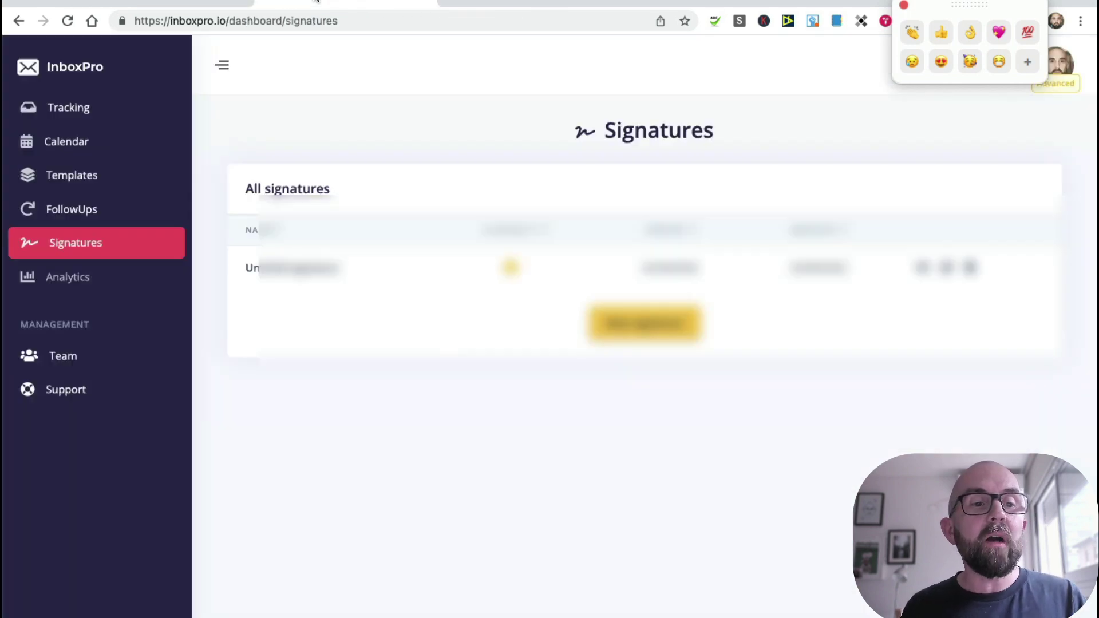
left_click(343, 3)
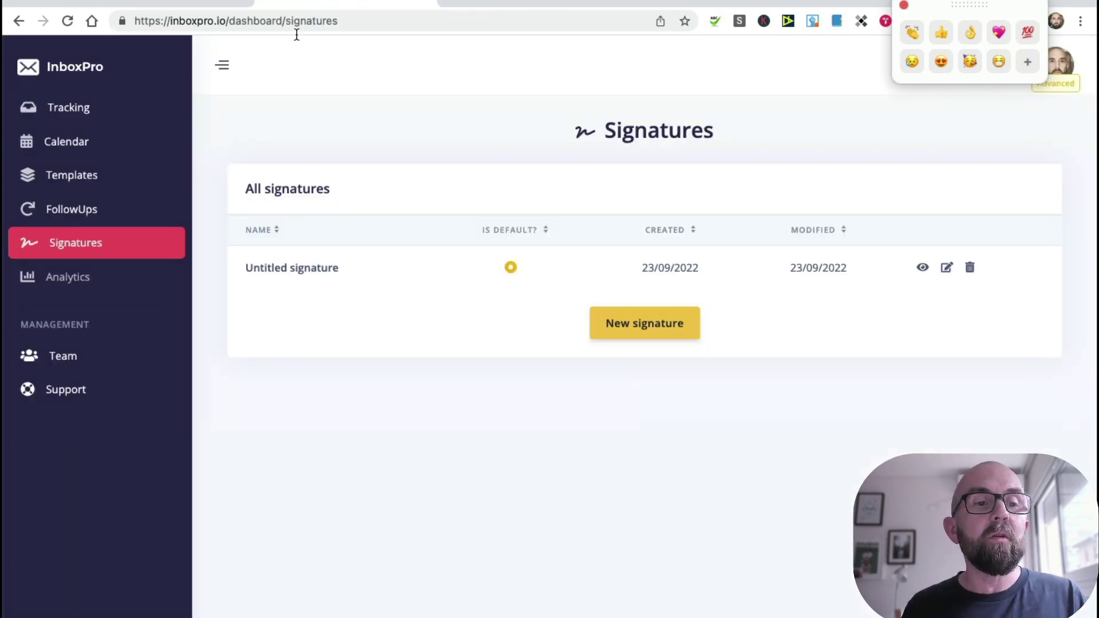
left_click(63, 115)
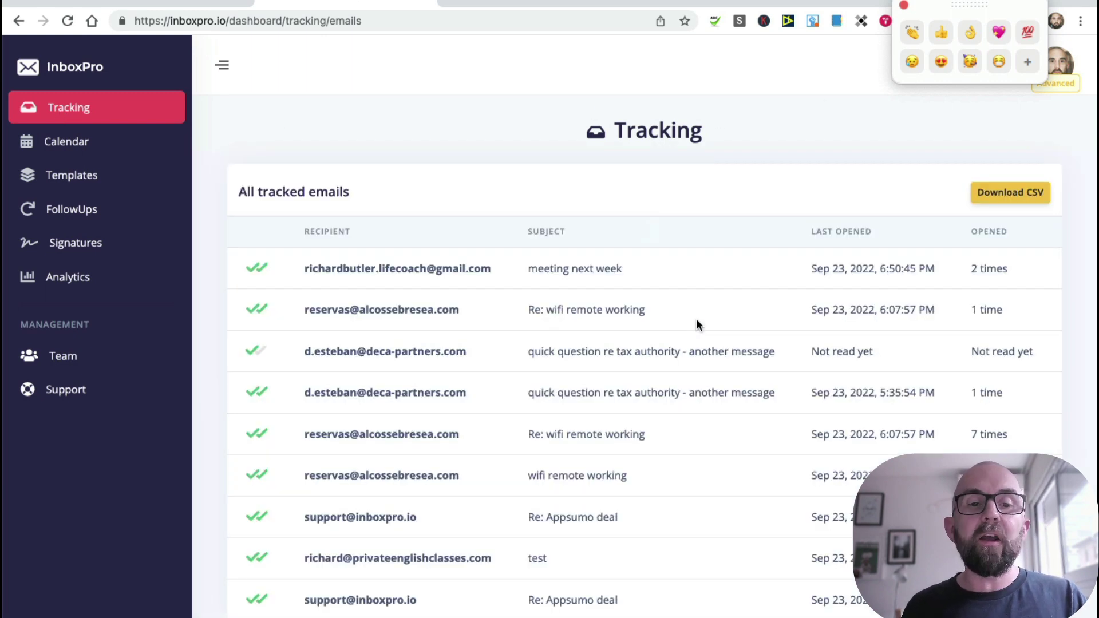
Step: Open the 'meeting next week' row's tracking details from the Tracking table
left_click(343, 274)
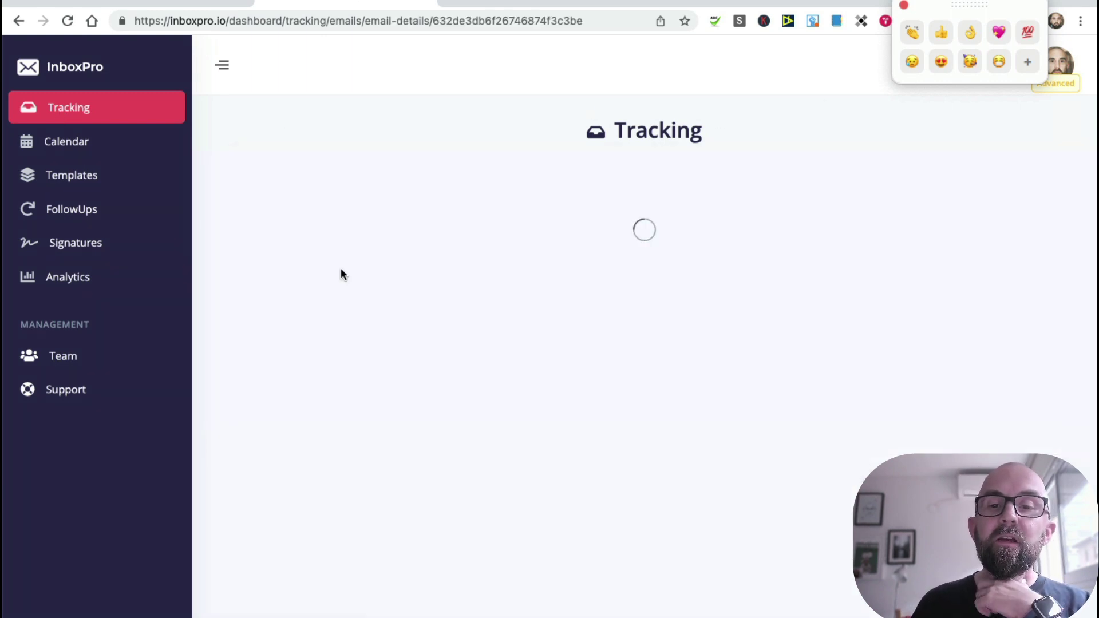